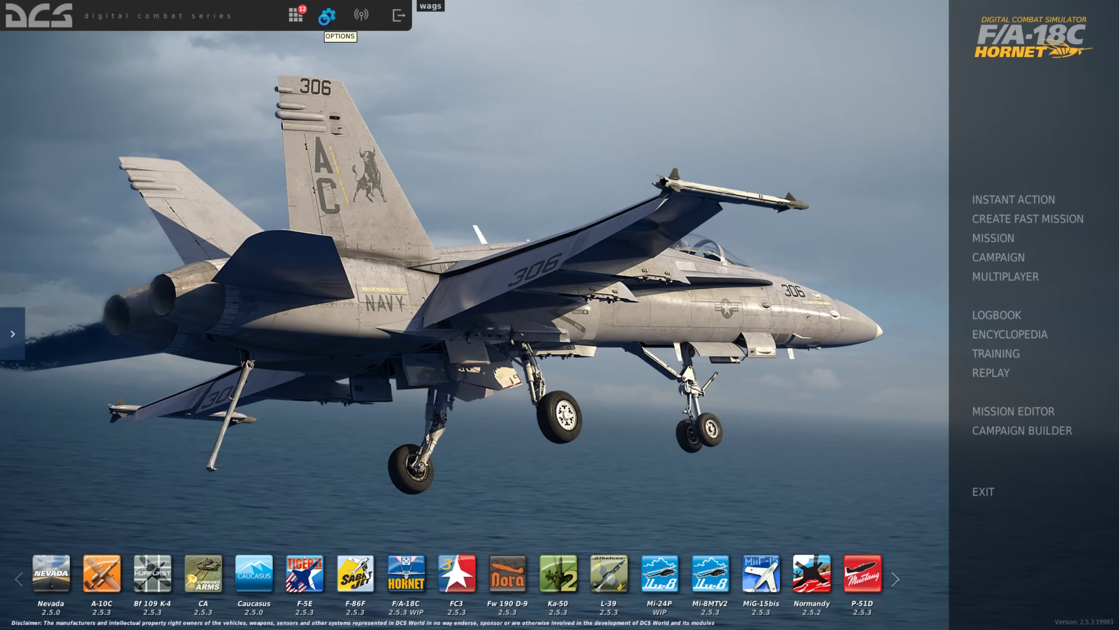
# Step: Open the control settings in the options and choose the A-10C Sim aircraft from the aircraft list
pyautogui.click(327, 17)
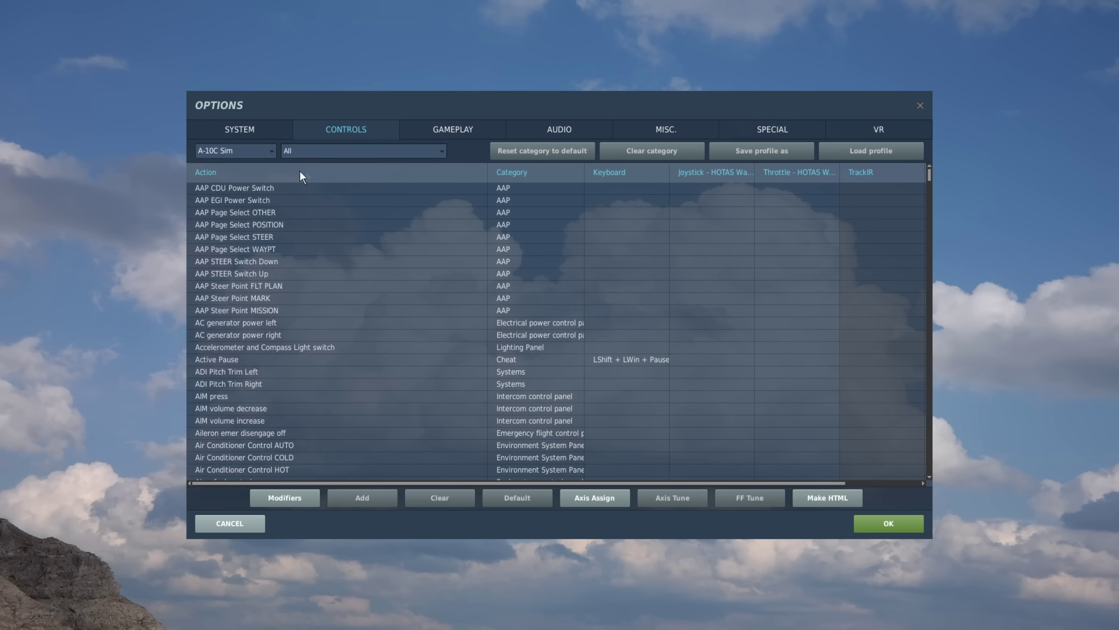
pyautogui.click(268, 151)
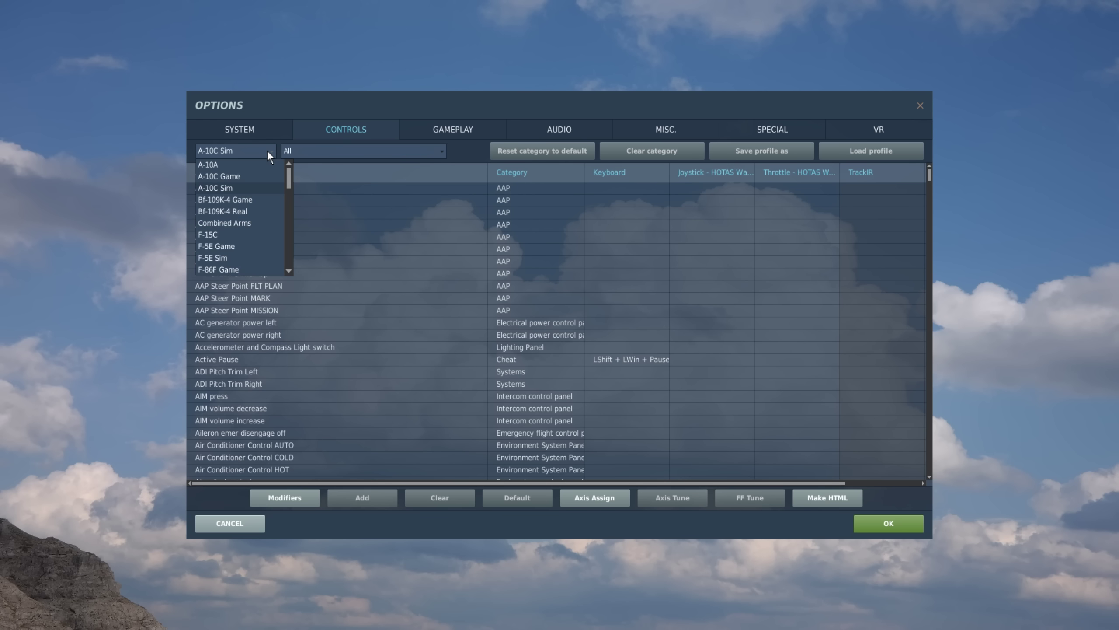
pyautogui.scroll(-5, 259, 194)
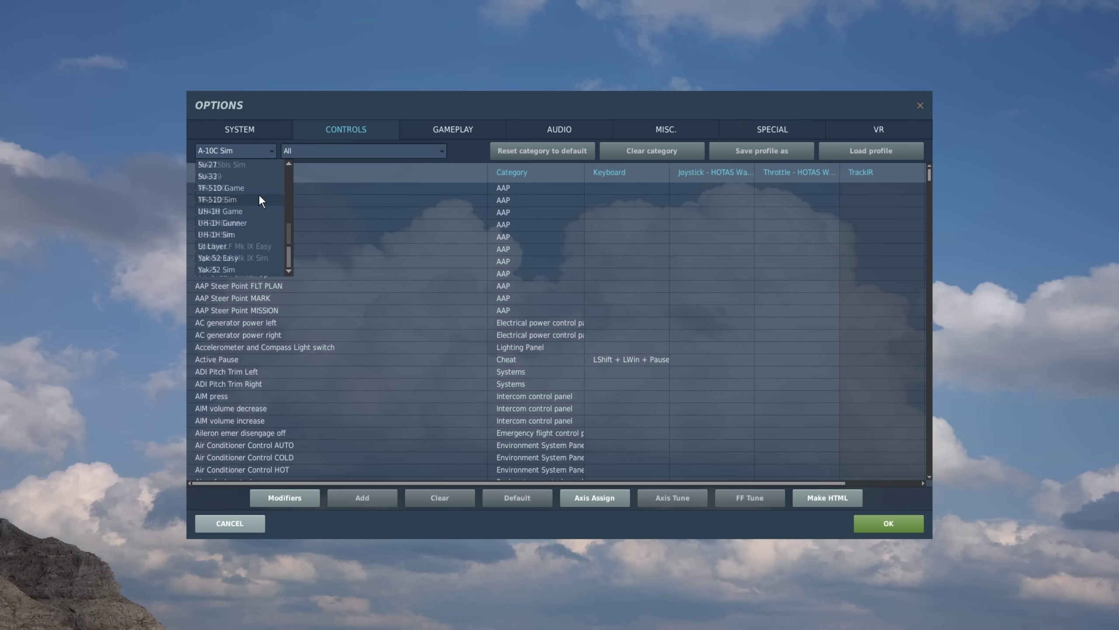
pyautogui.scroll(8, 254, 219)
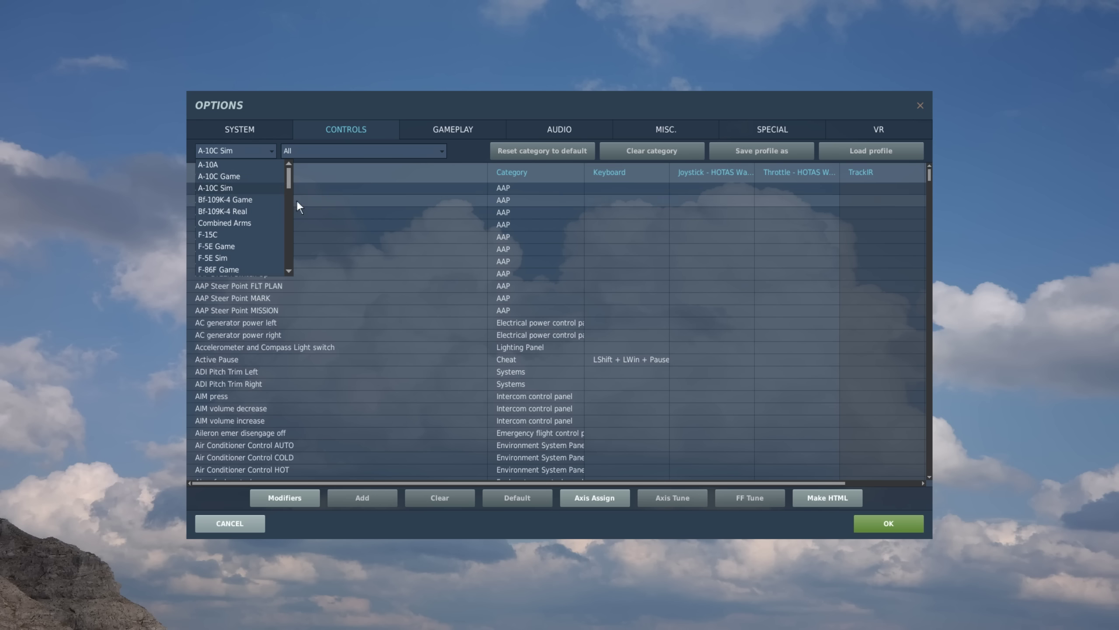
pyautogui.click(223, 184)
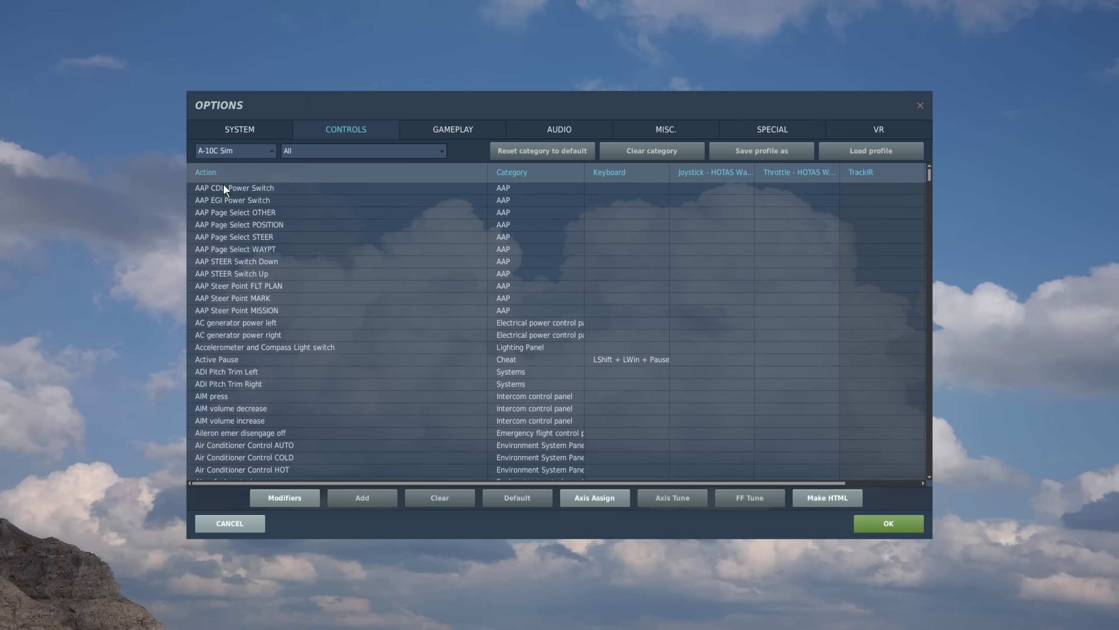
# Step: Check the difficulty settings in the gameplay options, including the game flight and avionic modes, and return to the control settings
pyautogui.click(438, 126)
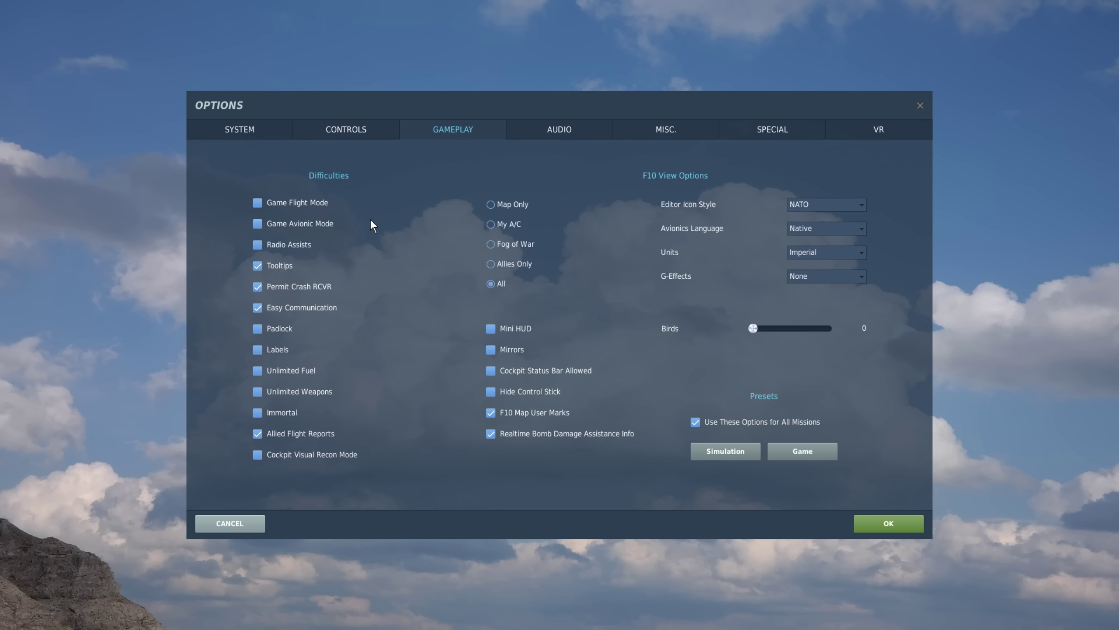
pyautogui.click(379, 132)
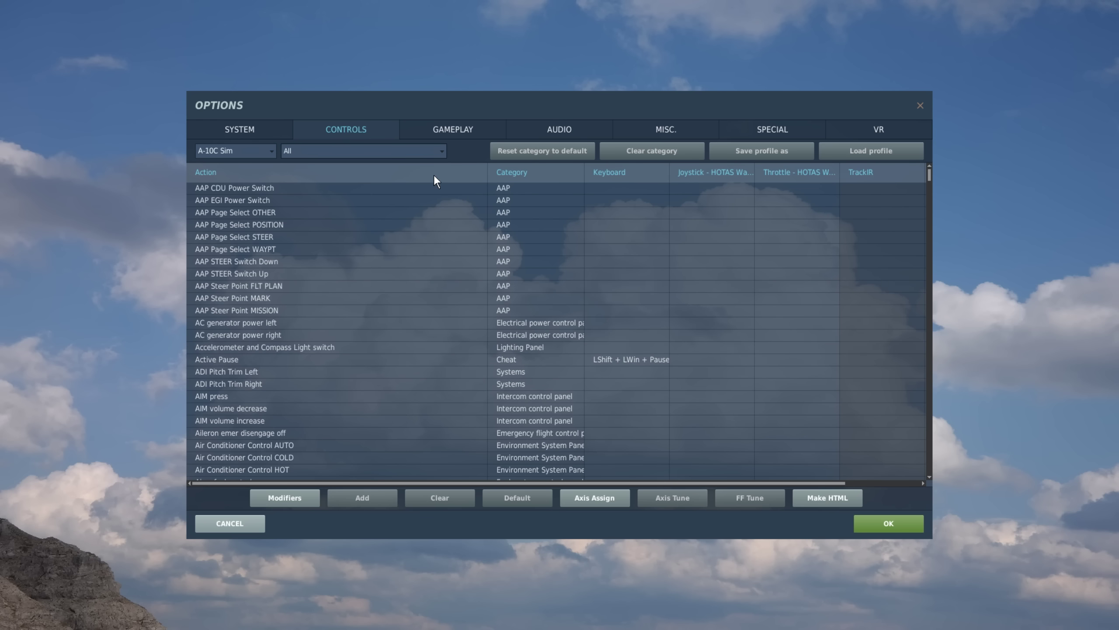
# Step: Search the A-10C Sim control commands for "flaps"
pyautogui.click(441, 154)
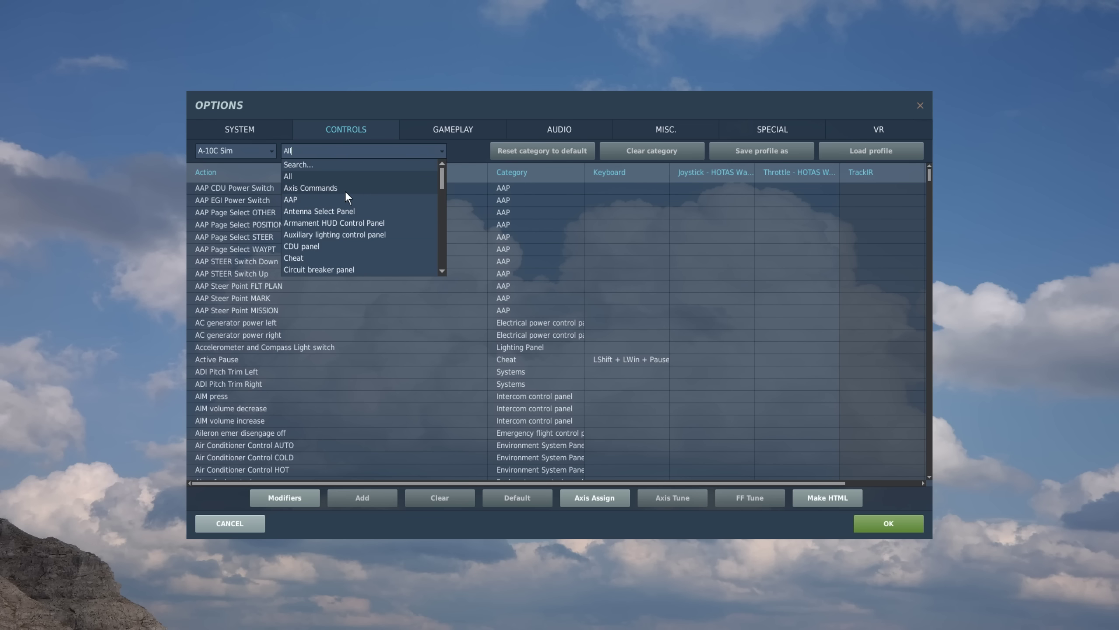
pyautogui.click(310, 164)
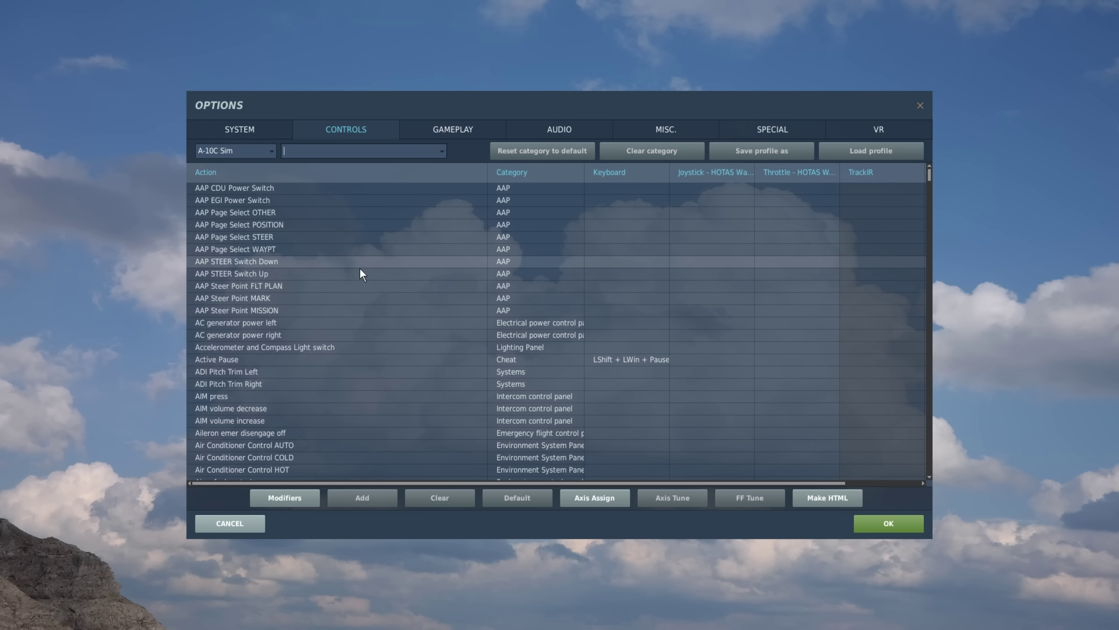
pyautogui.write('flaps')
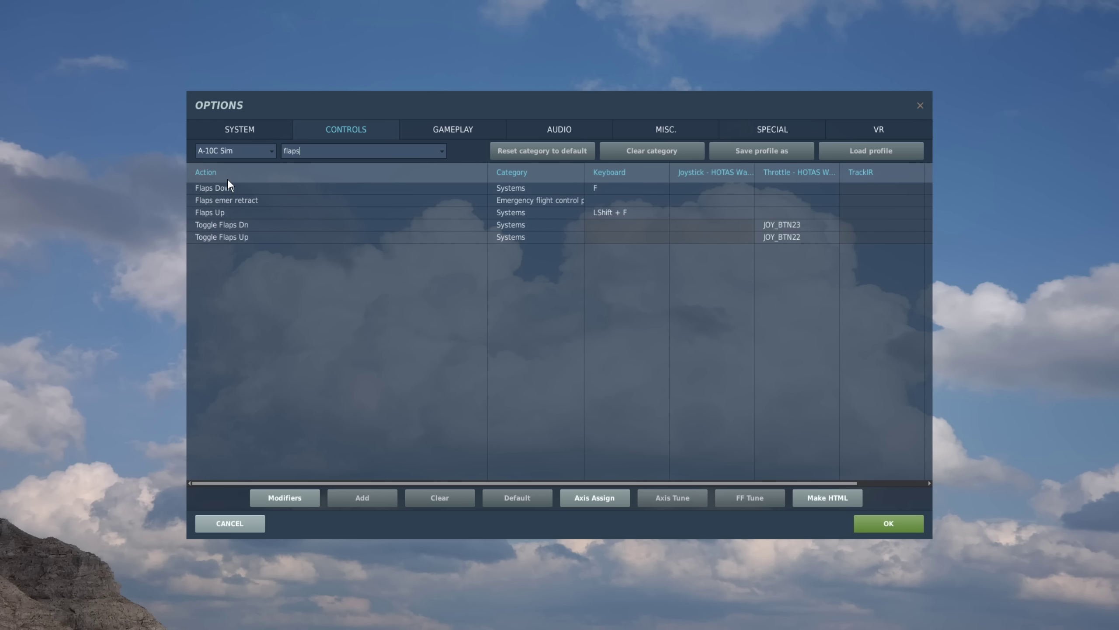
# Step: Set the command filter back to All and browse the full list of A-10C Sim commands and bindings
pyautogui.click(443, 150)
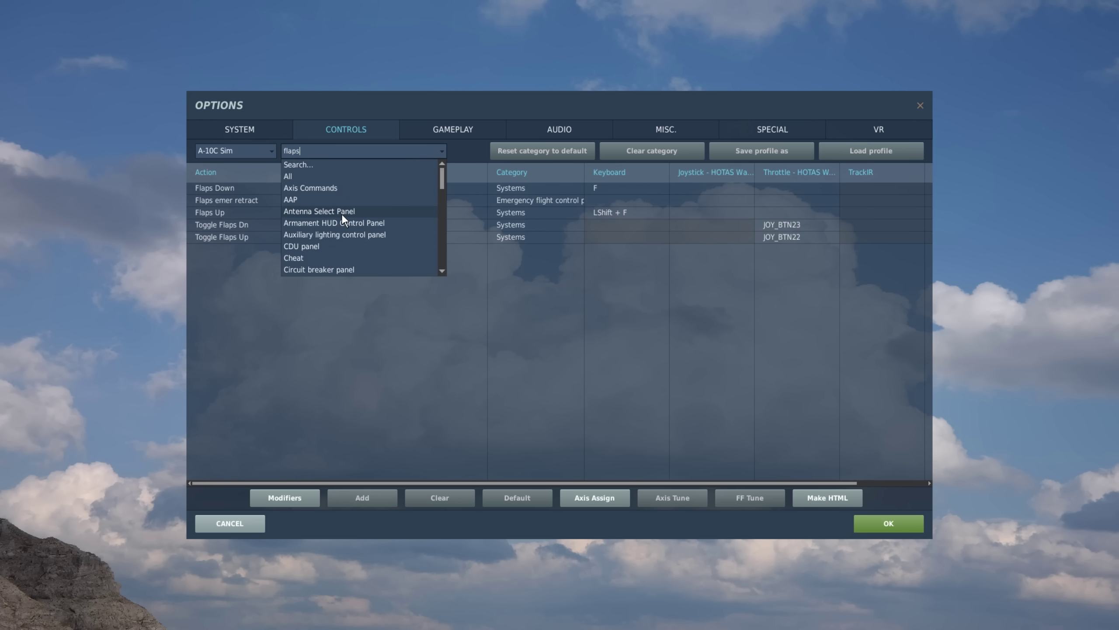
pyautogui.click(284, 176)
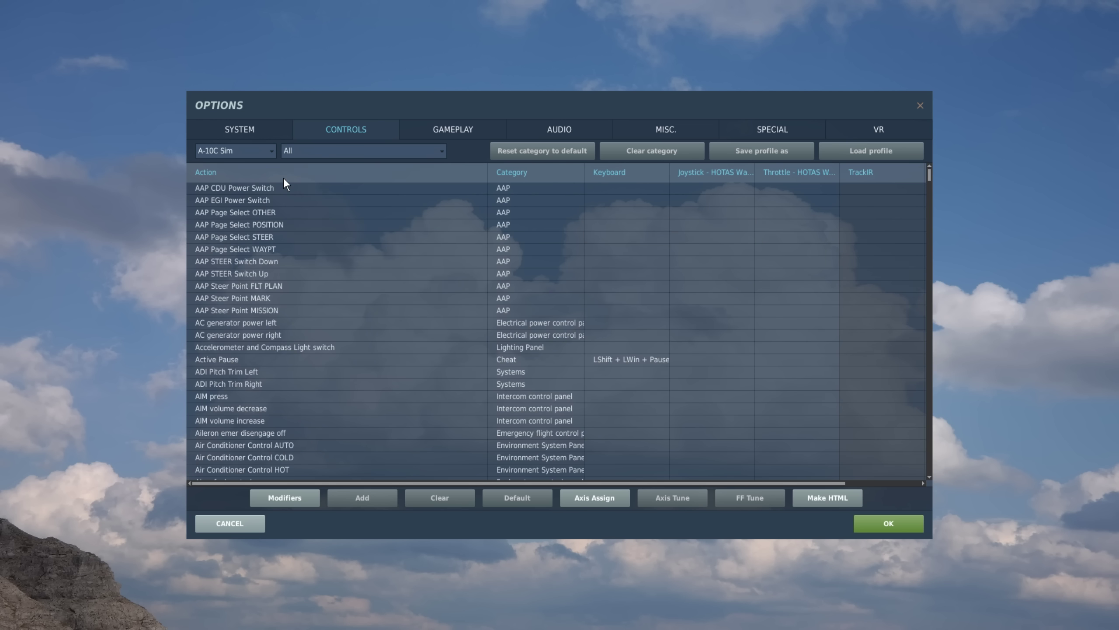
pyautogui.scroll(-20, 779, 289)
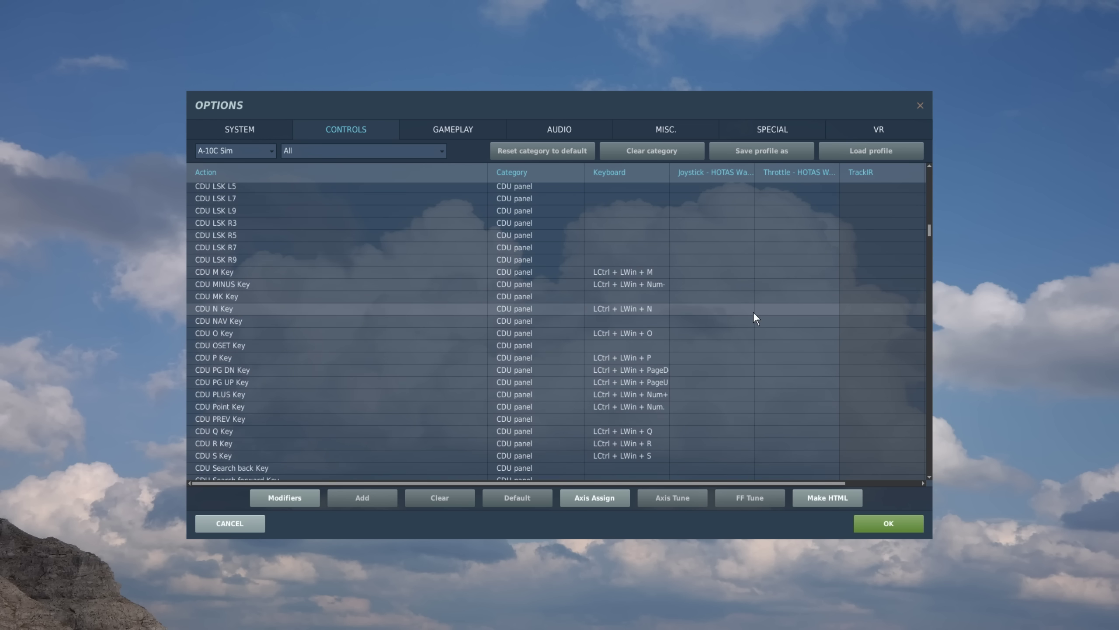
pyautogui.scroll(-20, 754, 312)
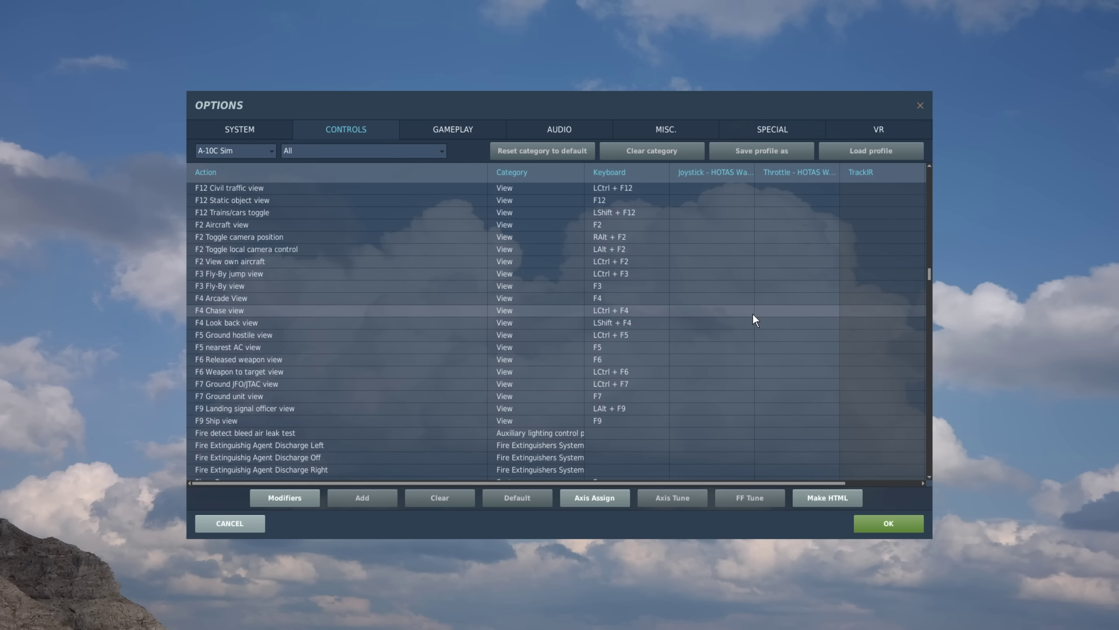
pyautogui.scroll(20, 752, 319)
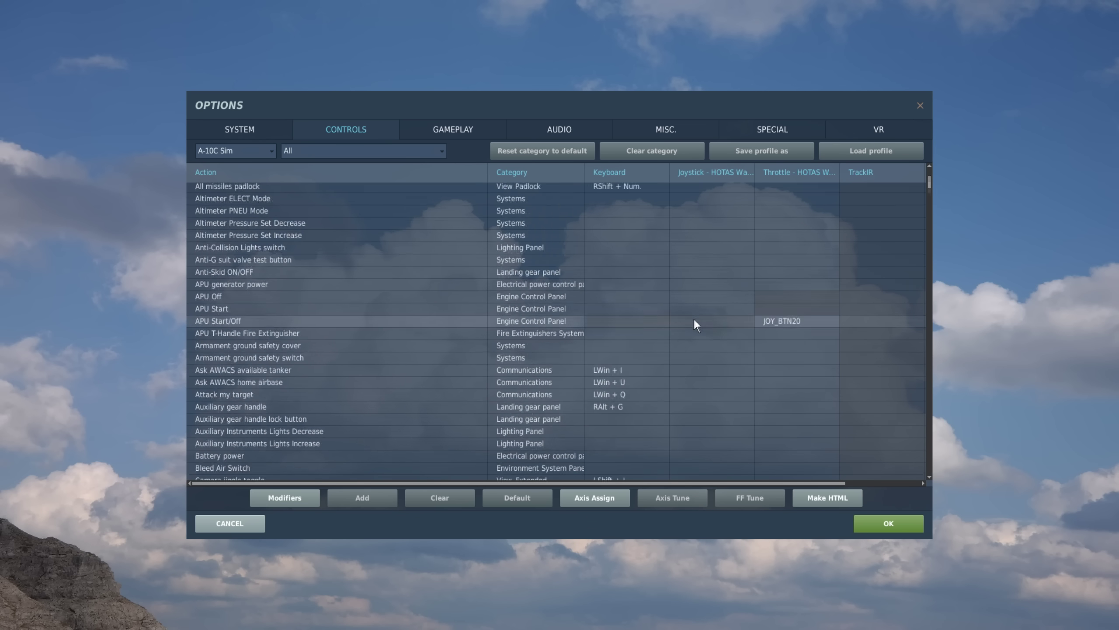
# Step: Filter the A-10C Sim command list to the HOTAS category
pyautogui.click(441, 150)
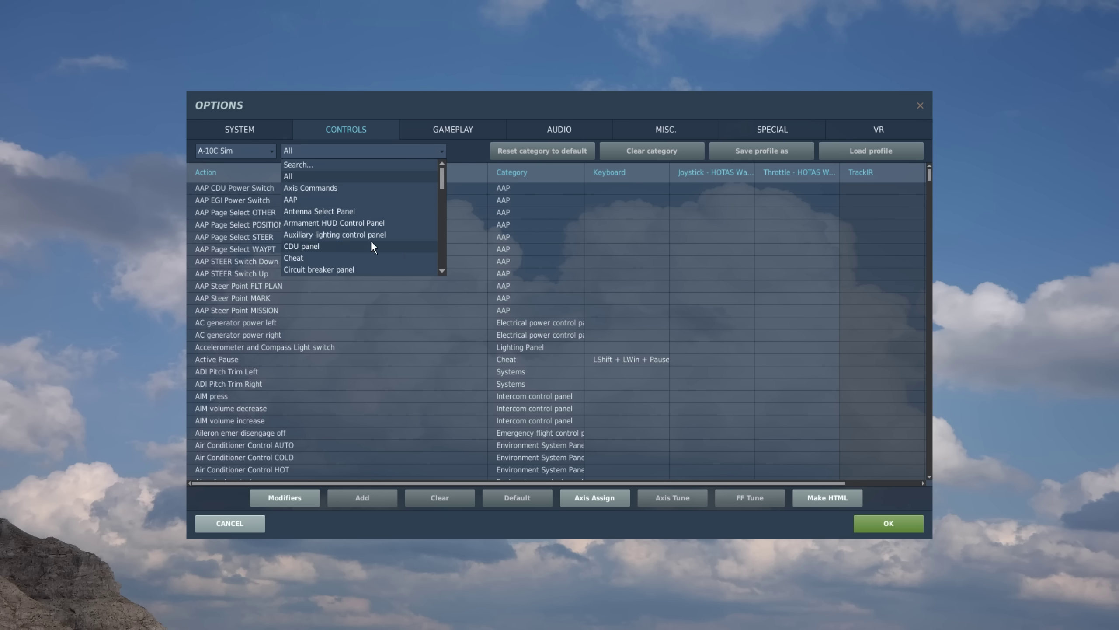
pyautogui.scroll(-1, 360, 247)
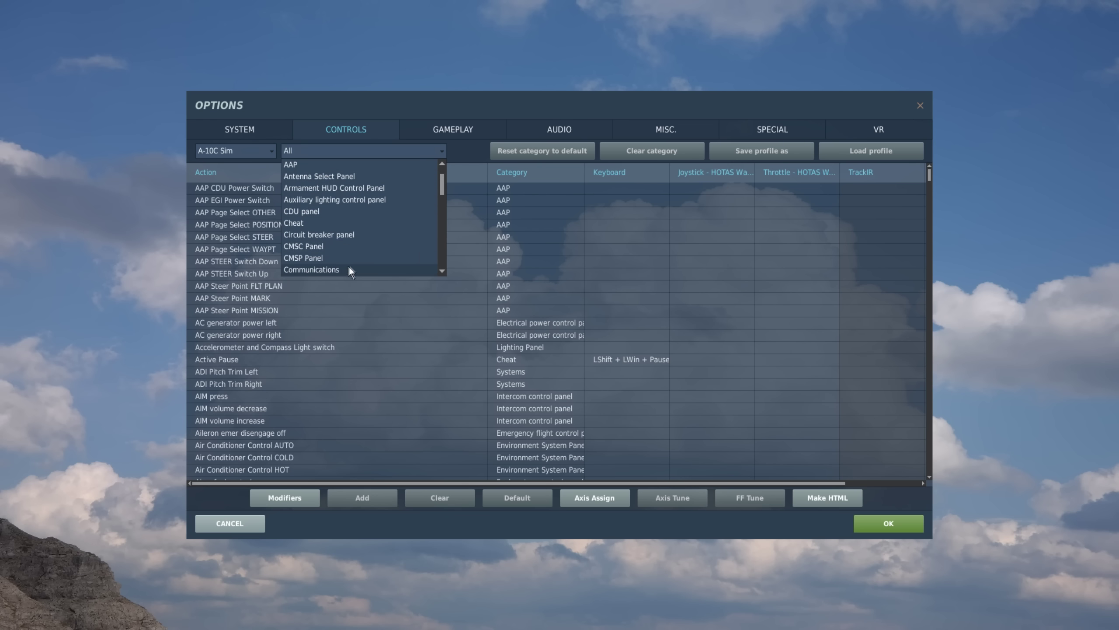
pyautogui.scroll(-3, 372, 240)
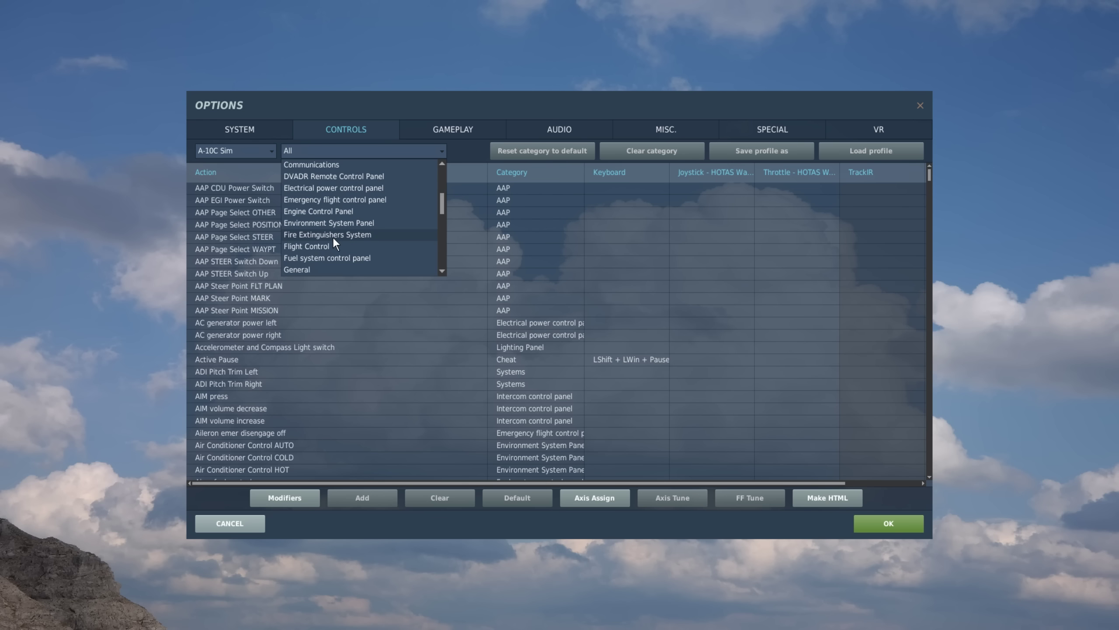
pyautogui.scroll(-1, 334, 243)
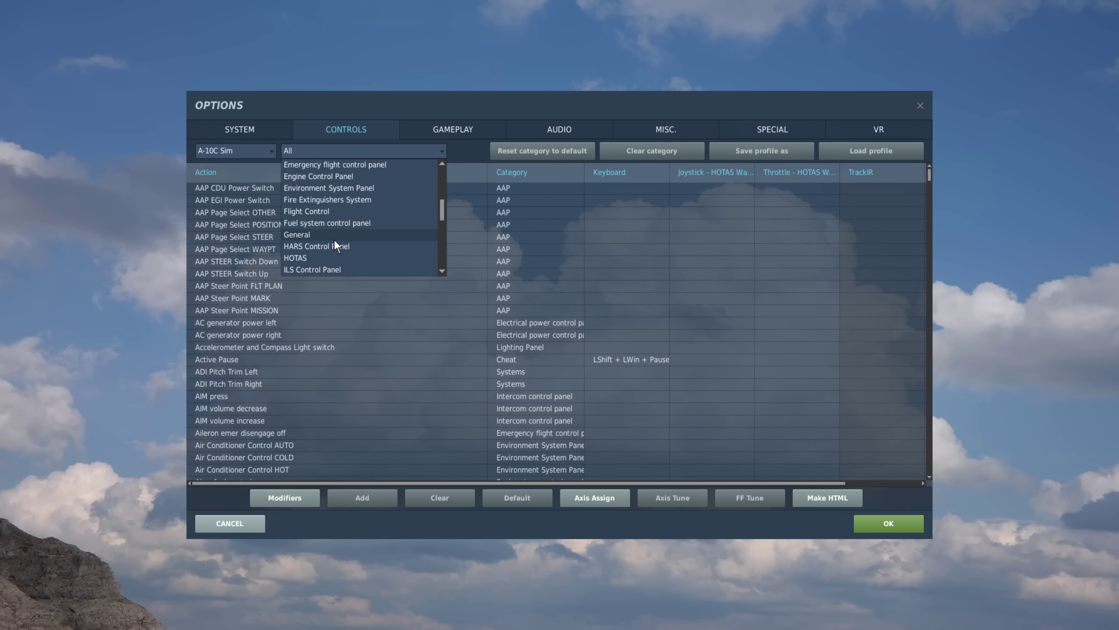
pyautogui.click(318, 260)
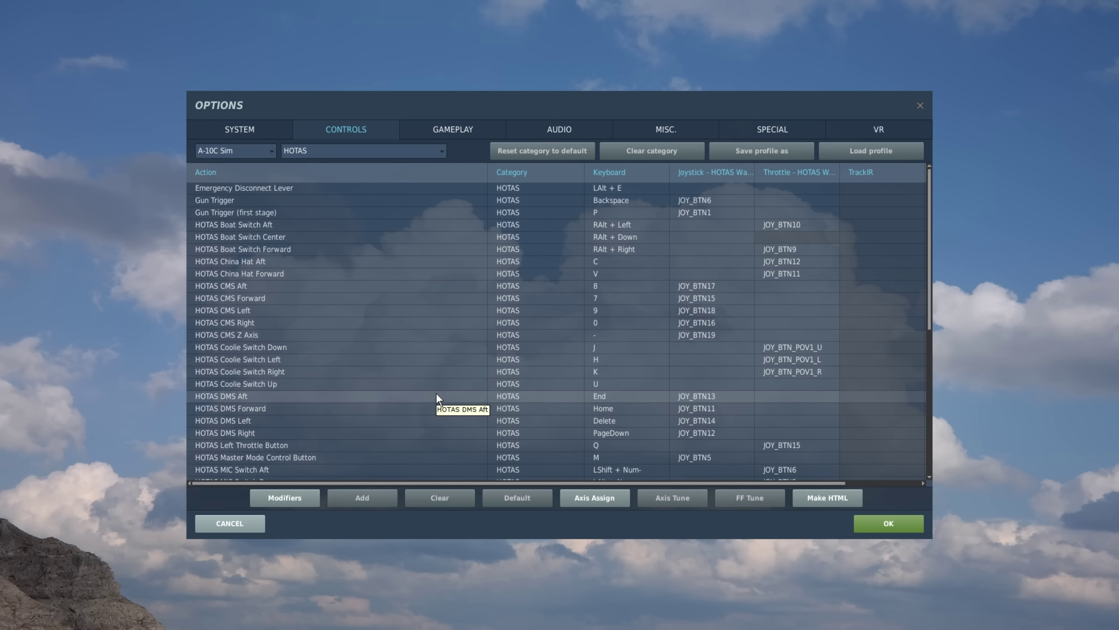
# Step: Clear the Gun Trigger's keyboard binding and assign Space to it instead
pyautogui.click(277, 200)
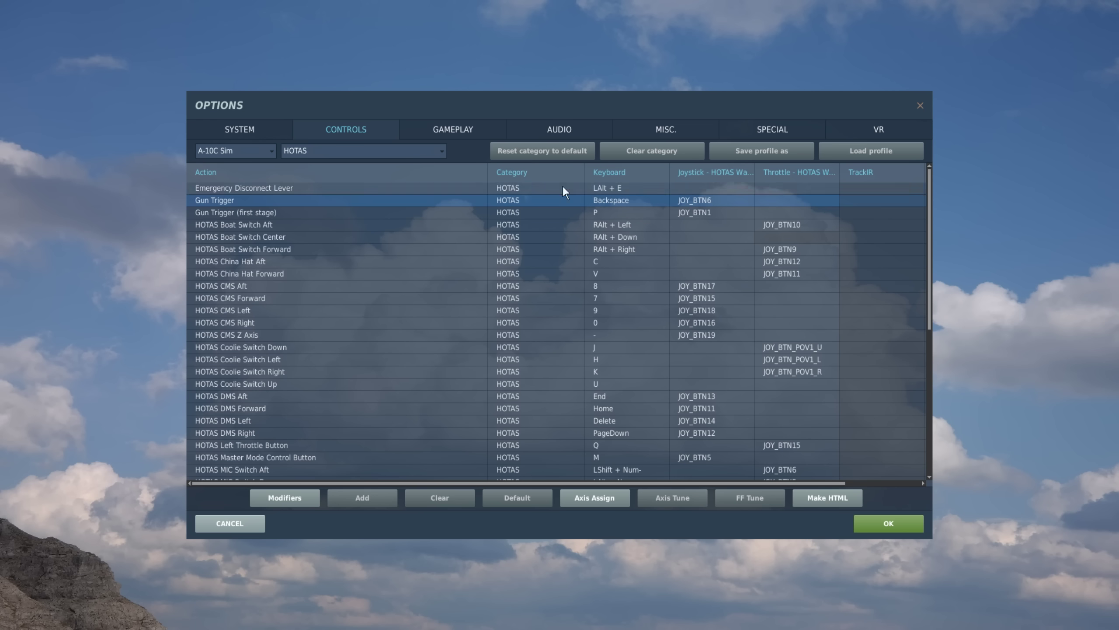
pyautogui.click(615, 198)
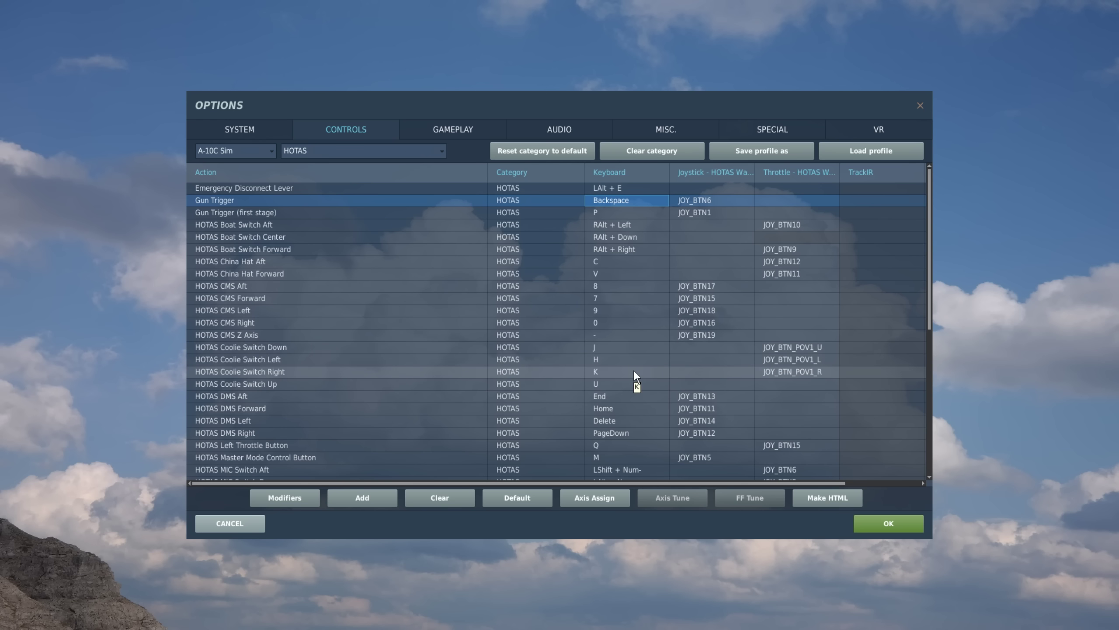
pyautogui.click(443, 498)
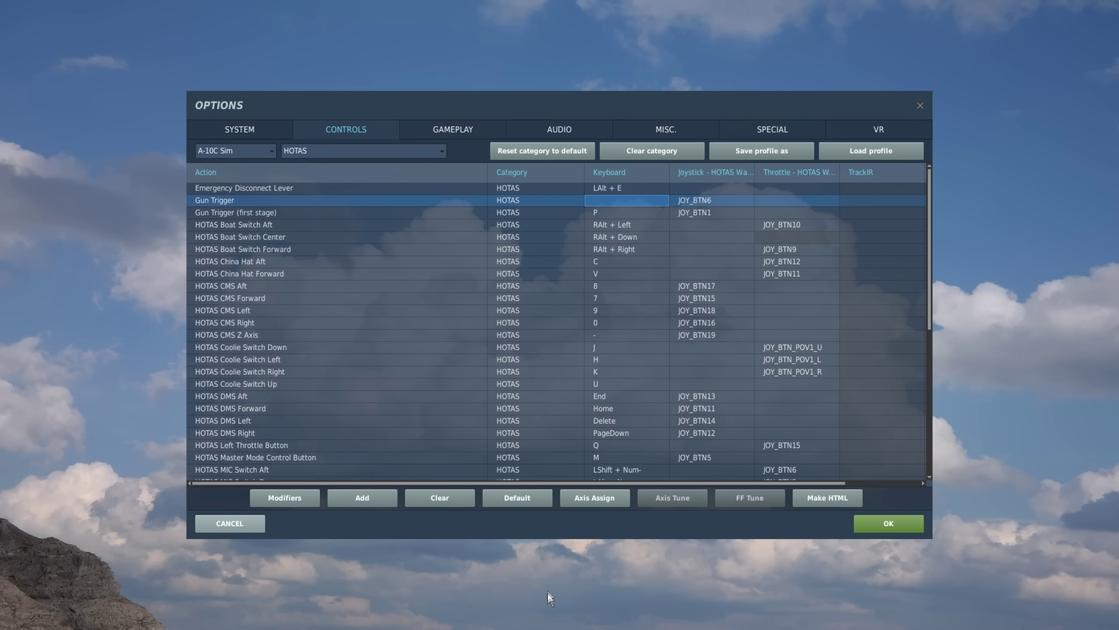
pyautogui.doubleClick(629, 201)
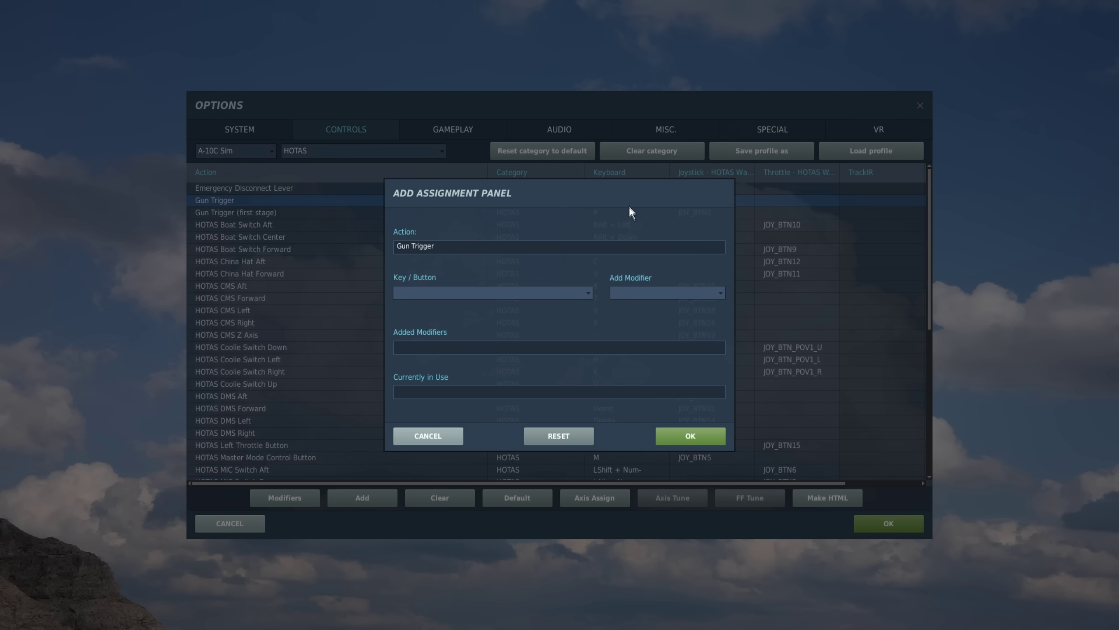
pyautogui.press('space')
pyautogui.click(672, 442)
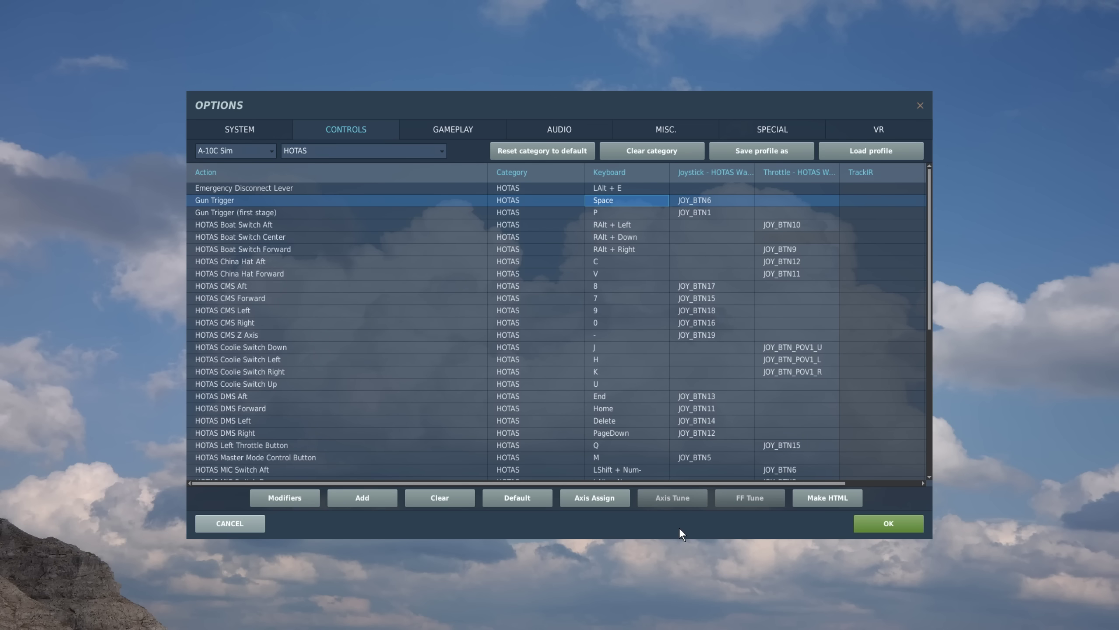
# Step: Clear the Gun Trigger's keyboard binding and assign the combination LShift + Space
pyautogui.click(467, 501)
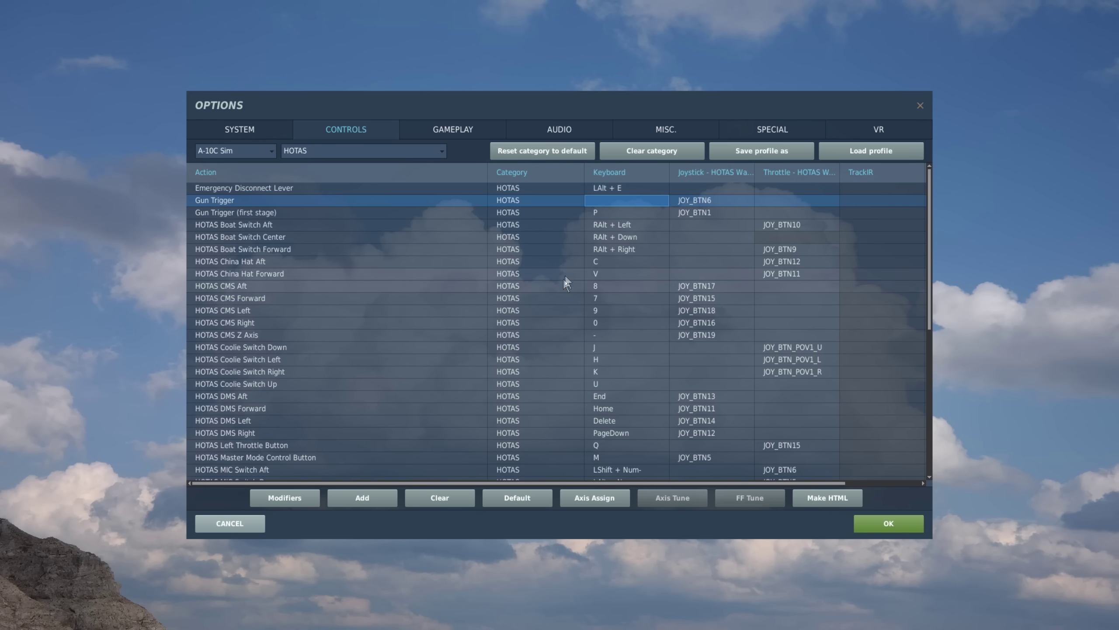
pyautogui.doubleClick(614, 199)
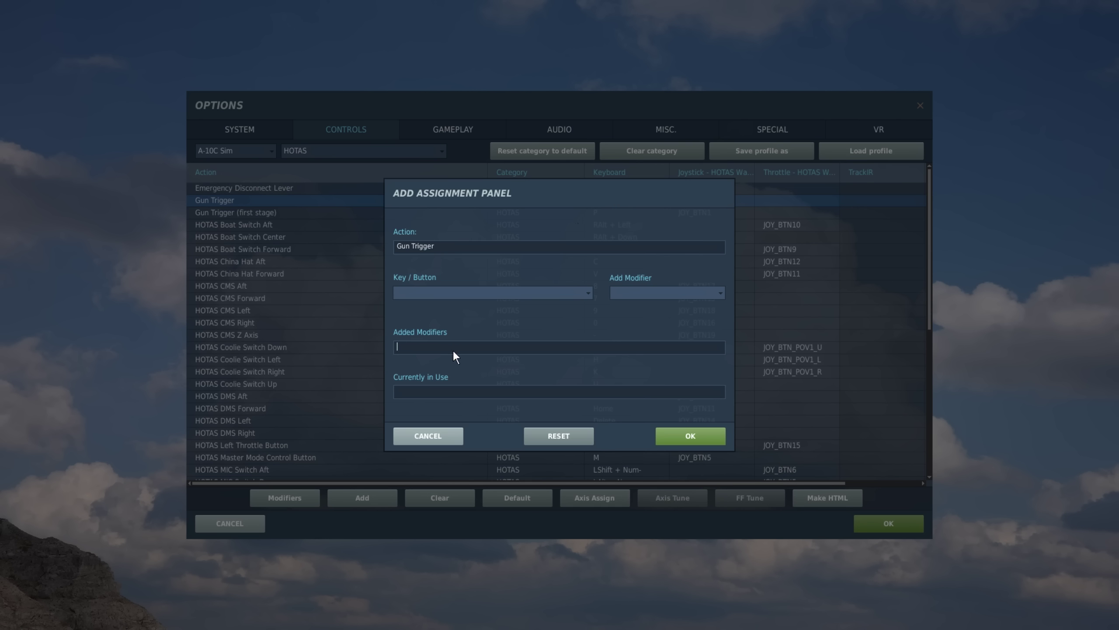
pyautogui.press('shift')
pyautogui.click(412, 295)
pyautogui.click(411, 297)
pyautogui.click(681, 441)
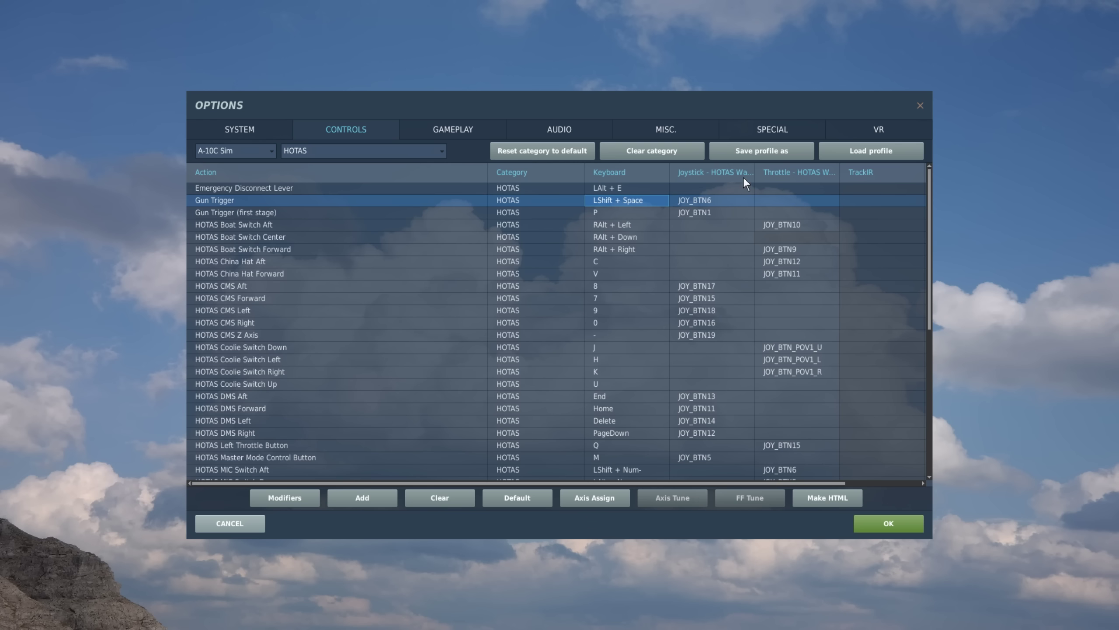
# Step: Replace the Gun Trigger's joystick binding with JOY_BTN1 and assign JOY_BTN15 as its throttle binding
pyautogui.click(712, 205)
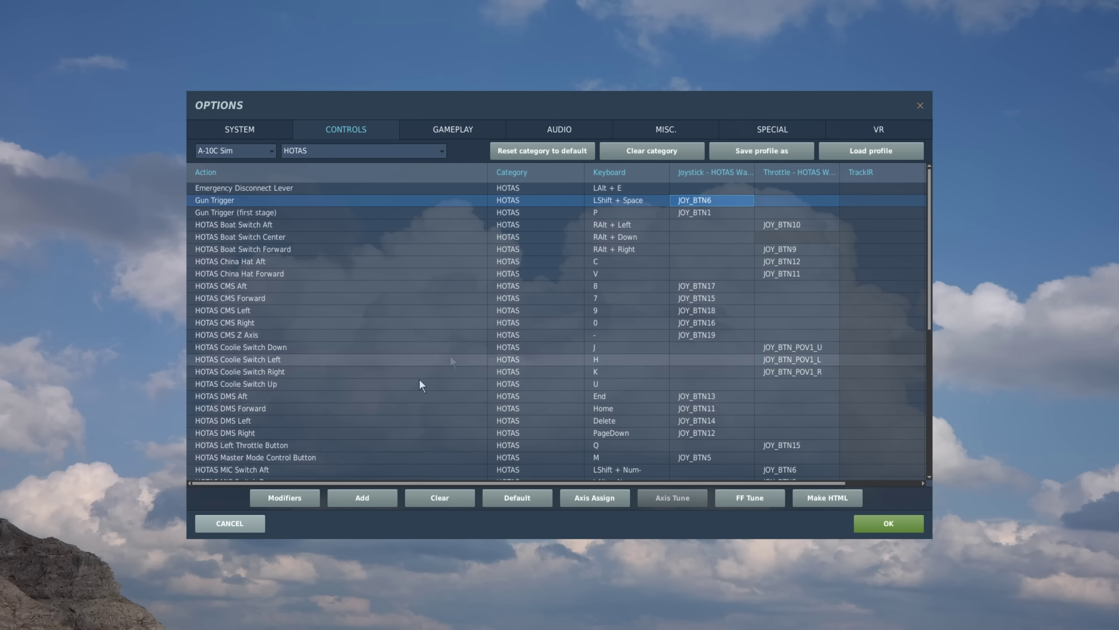
pyautogui.click(429, 496)
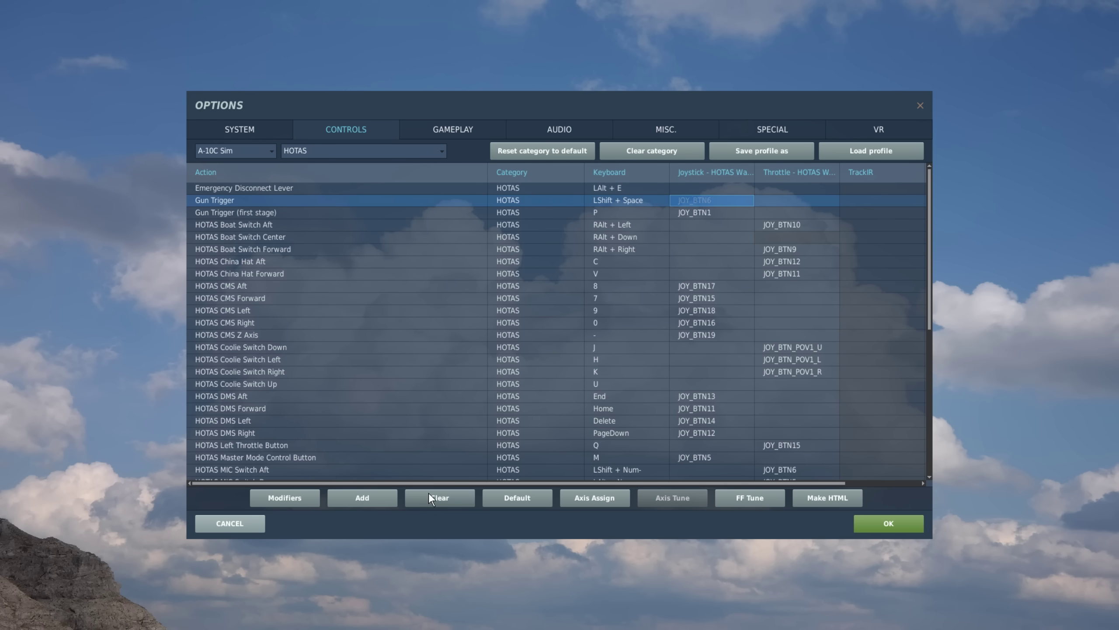
pyautogui.doubleClick(724, 199)
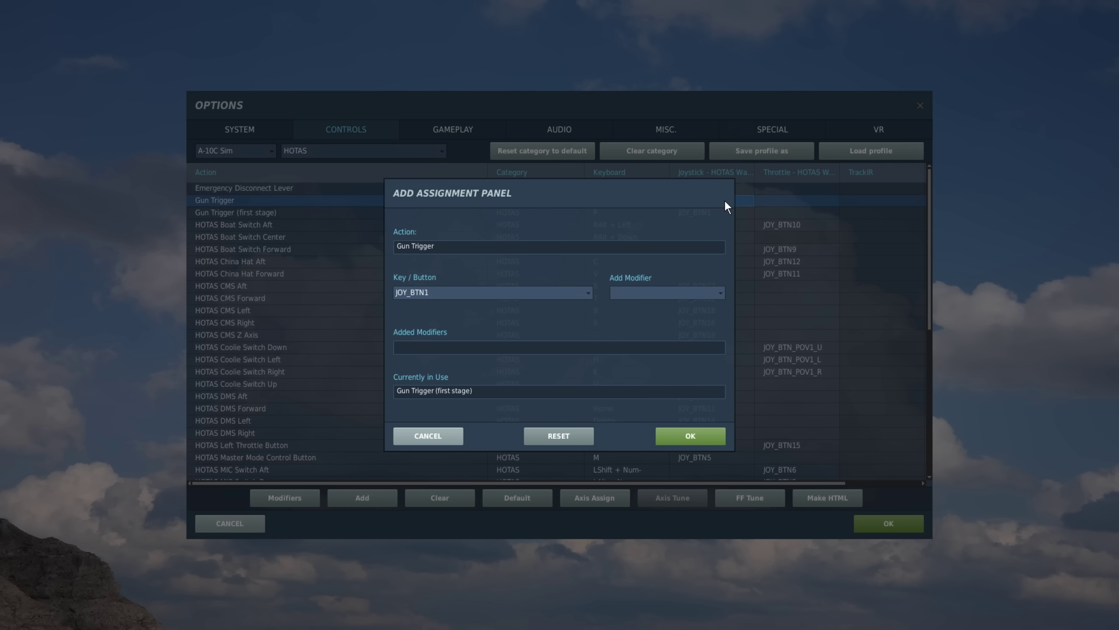
pyautogui.click(662, 431)
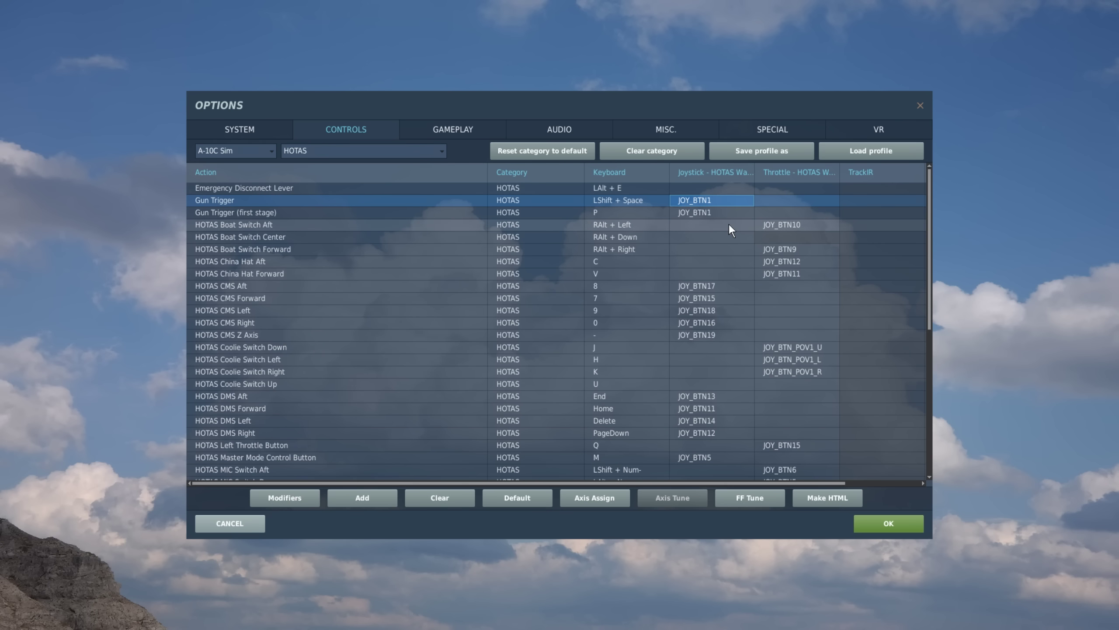
pyautogui.doubleClick(783, 197)
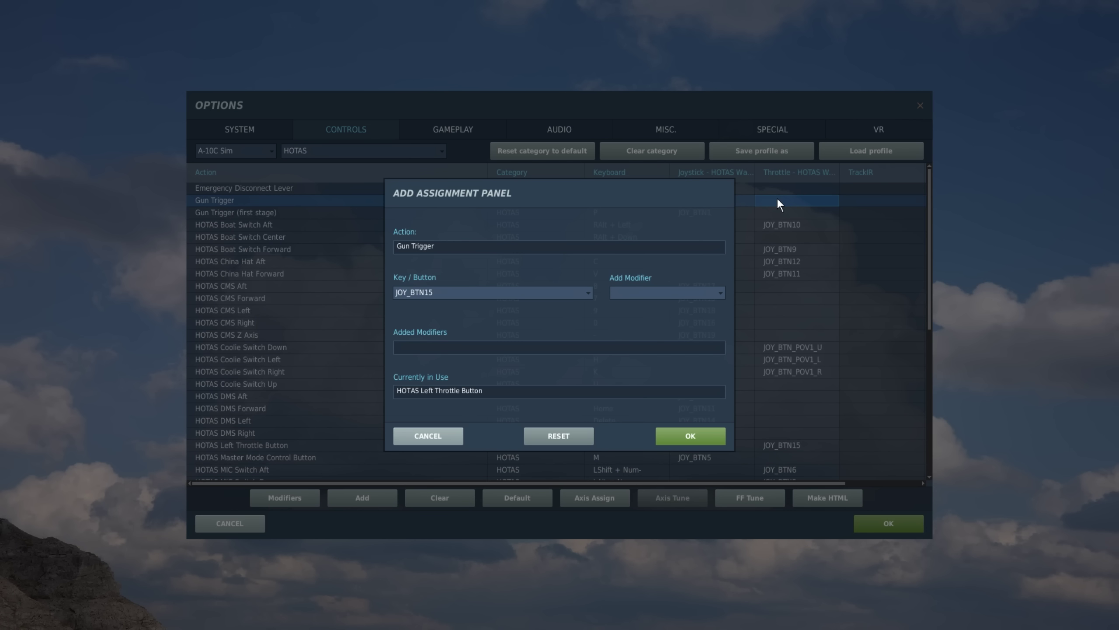
pyautogui.click(675, 438)
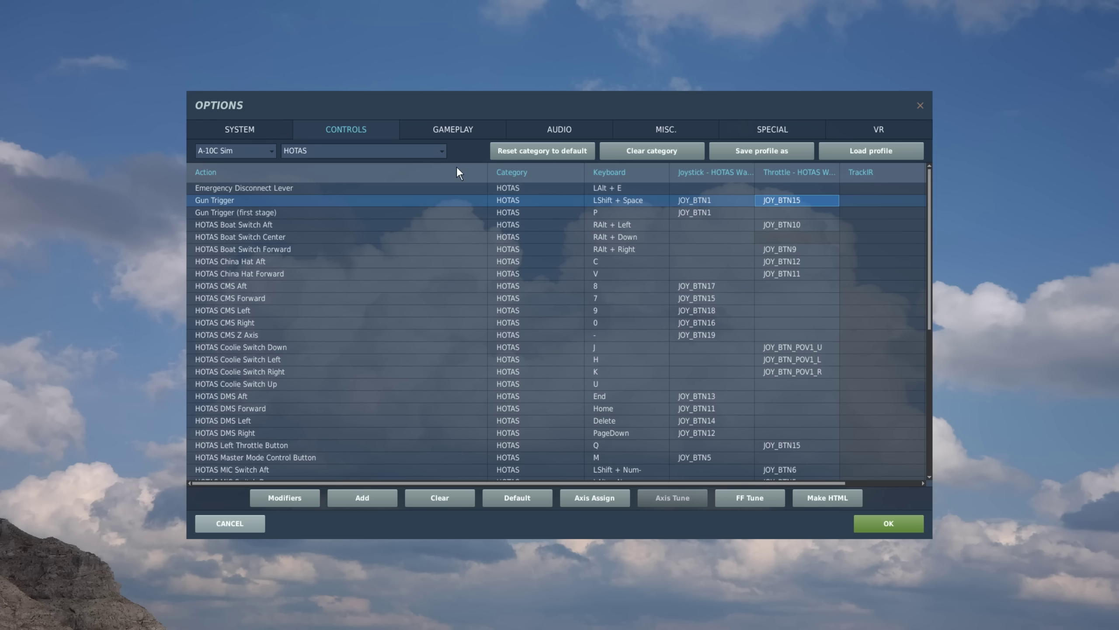
# Step: Filter the A-10C Sim command list to the Axis Commands category
pyautogui.click(439, 147)
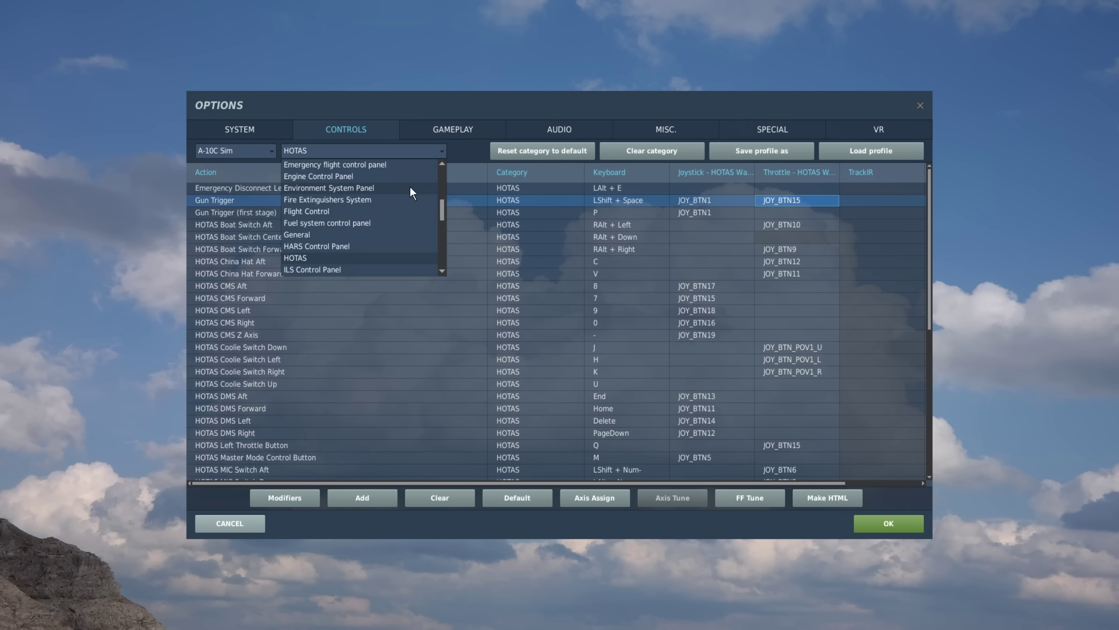
pyautogui.scroll(5, 384, 225)
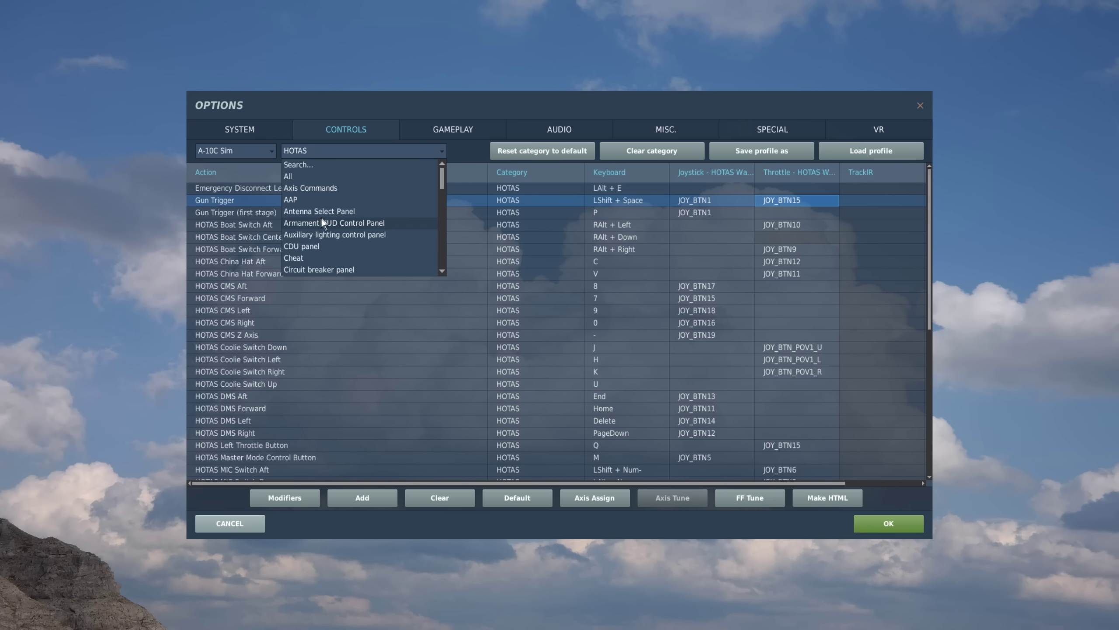
pyautogui.click(331, 186)
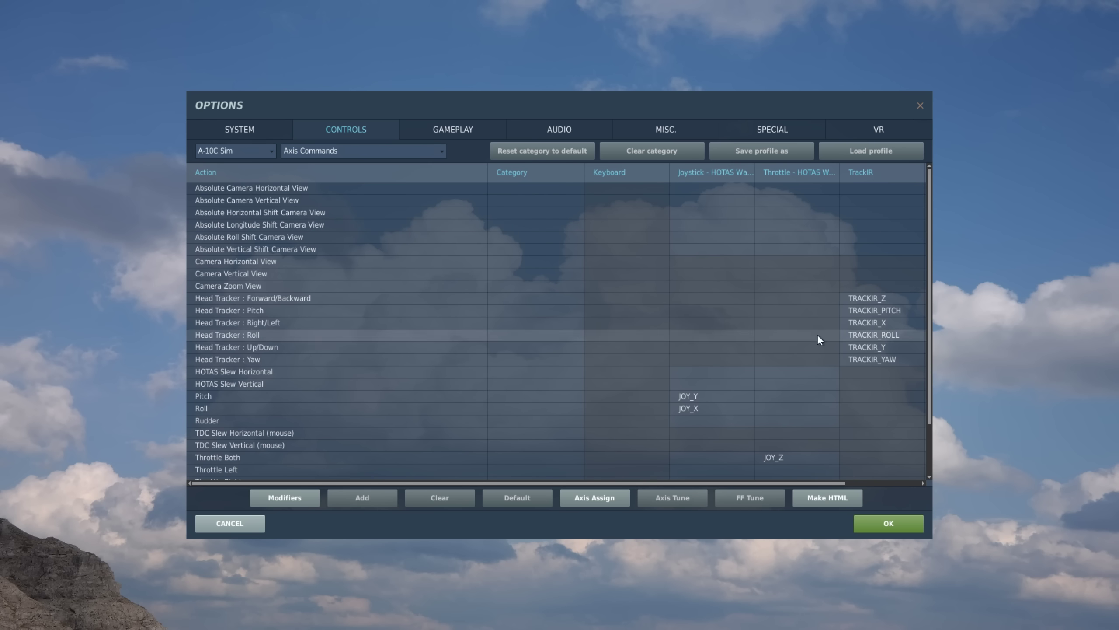
# Step: Clear all joystick assignments in the Axis Commands category
pyautogui.scroll(-1, 707, 357)
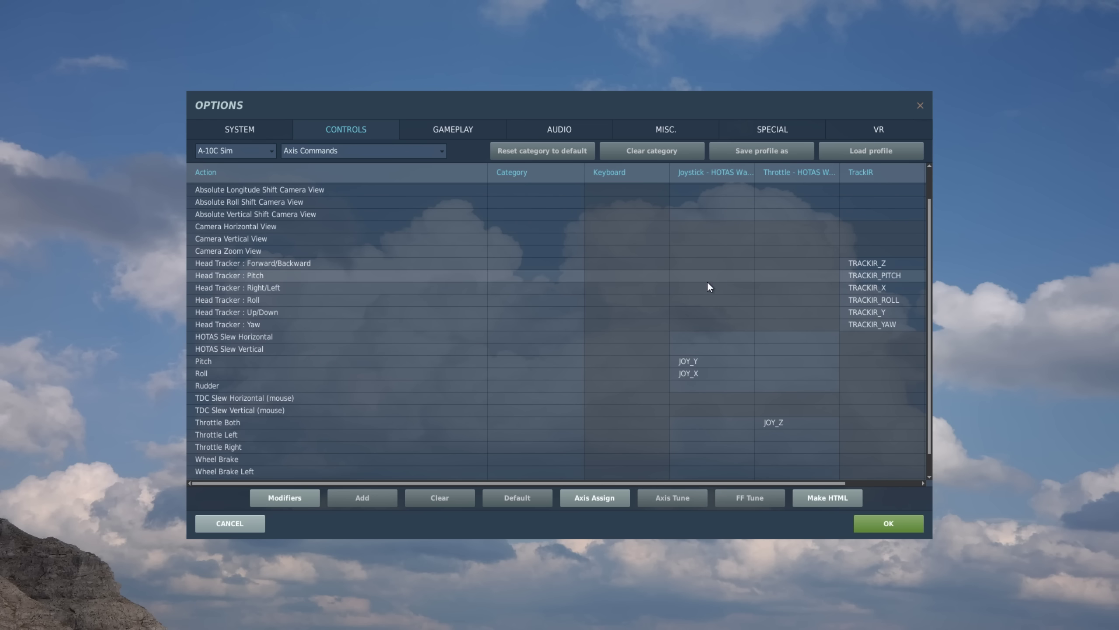
pyautogui.click(711, 361)
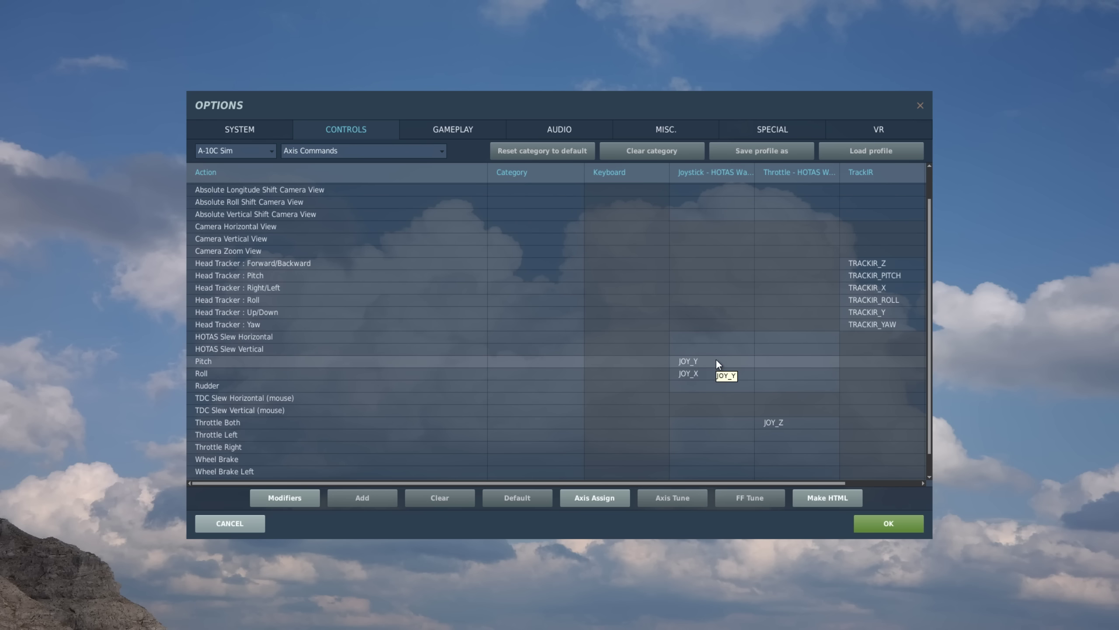
pyautogui.click(637, 154)
pyautogui.click(518, 346)
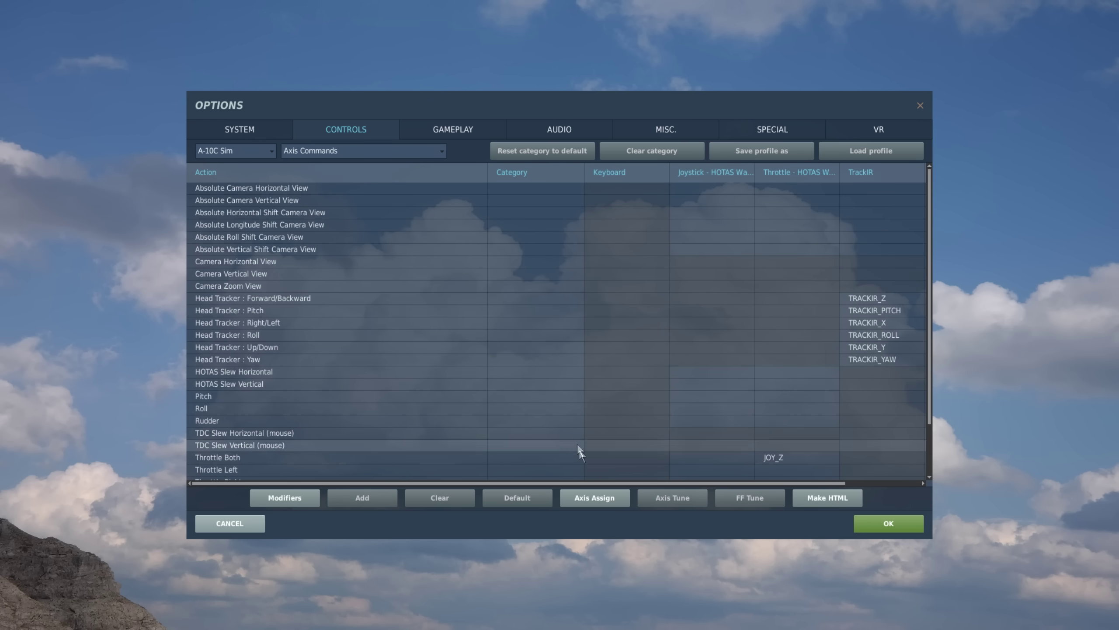
# Step: Clear all throttle device assignments in the Axis Commands category
pyautogui.scroll(-1, 694, 343)
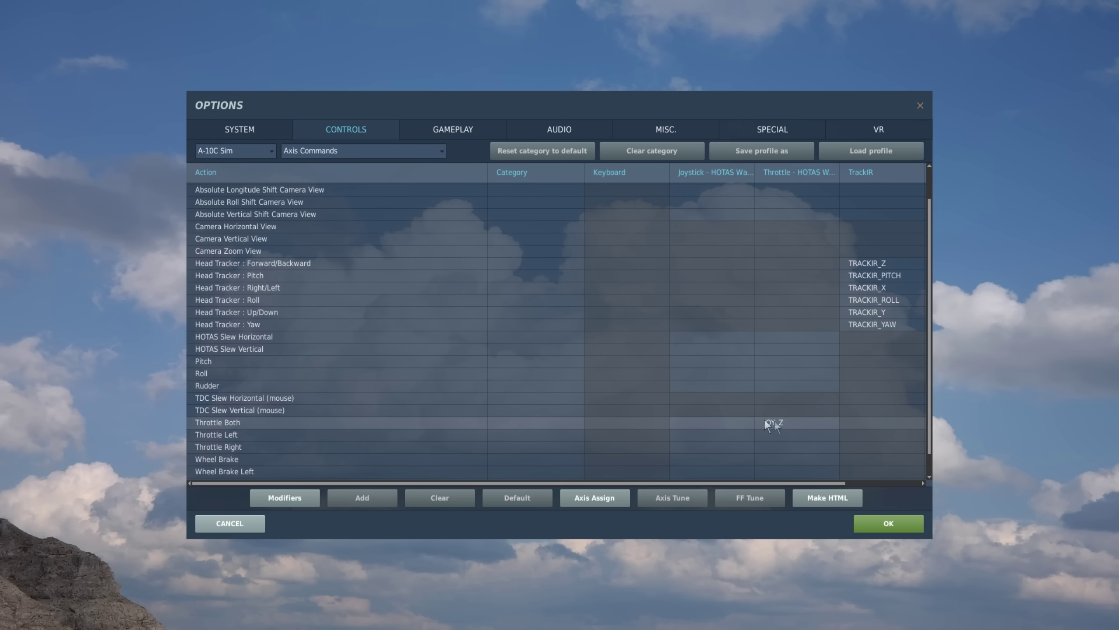
pyautogui.click(808, 427)
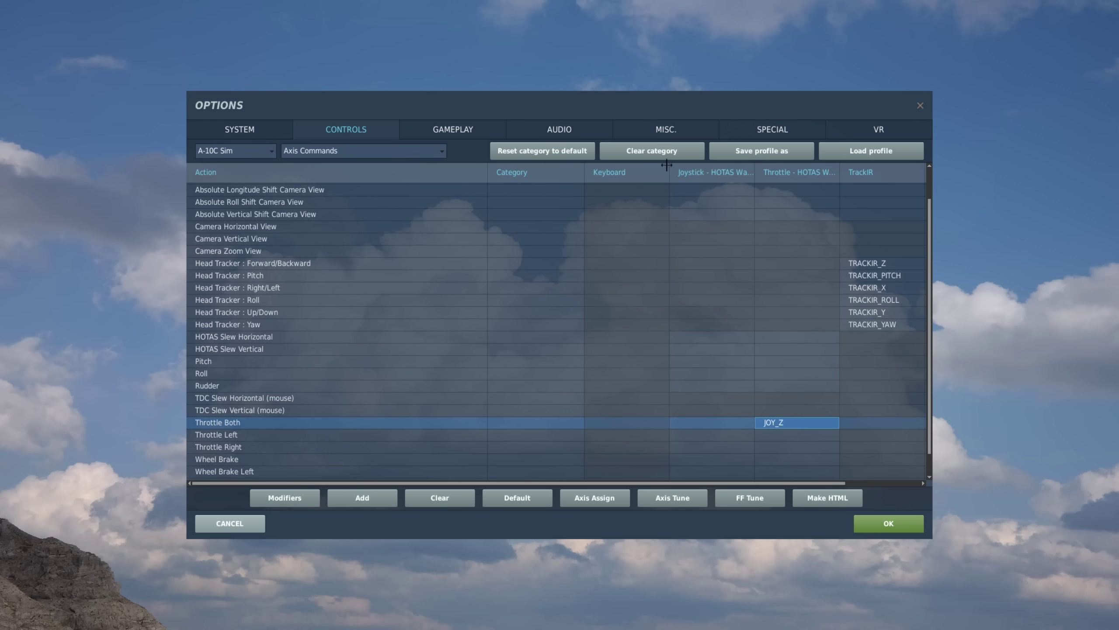
pyautogui.click(648, 149)
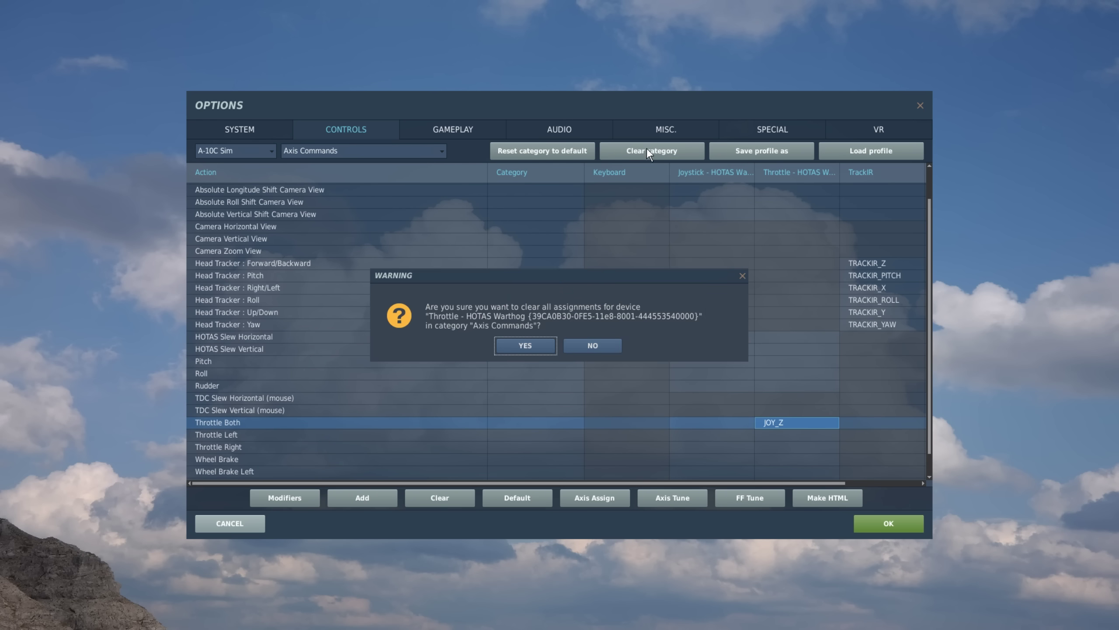
pyautogui.click(515, 344)
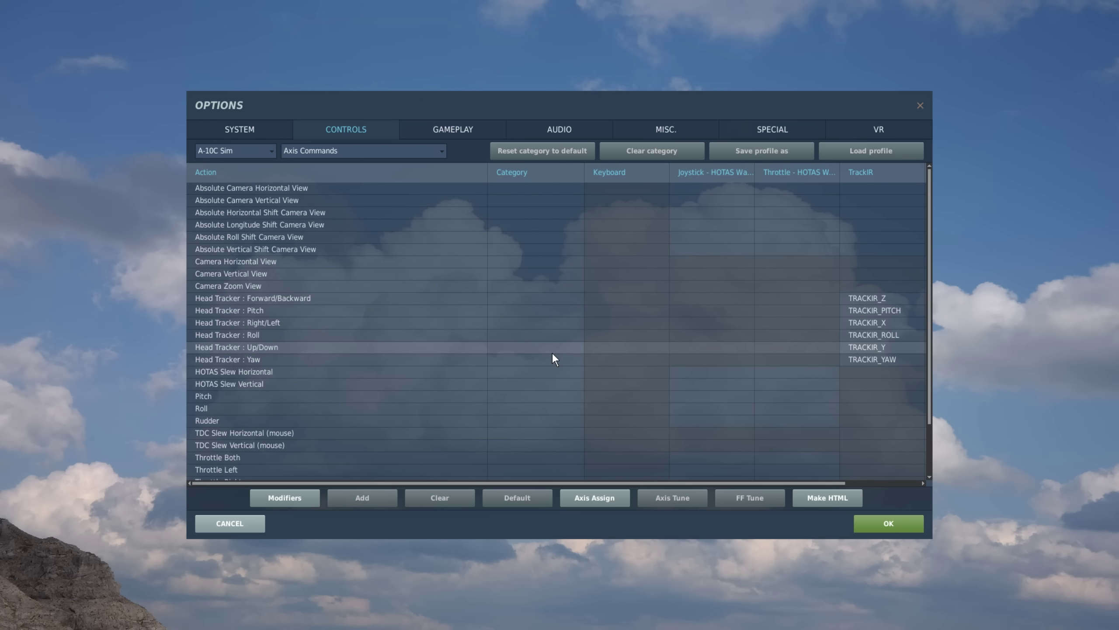
# Step: Assign the joystick axis JOY_Y to Pitch and JOY_X to Roll
pyautogui.click(312, 395)
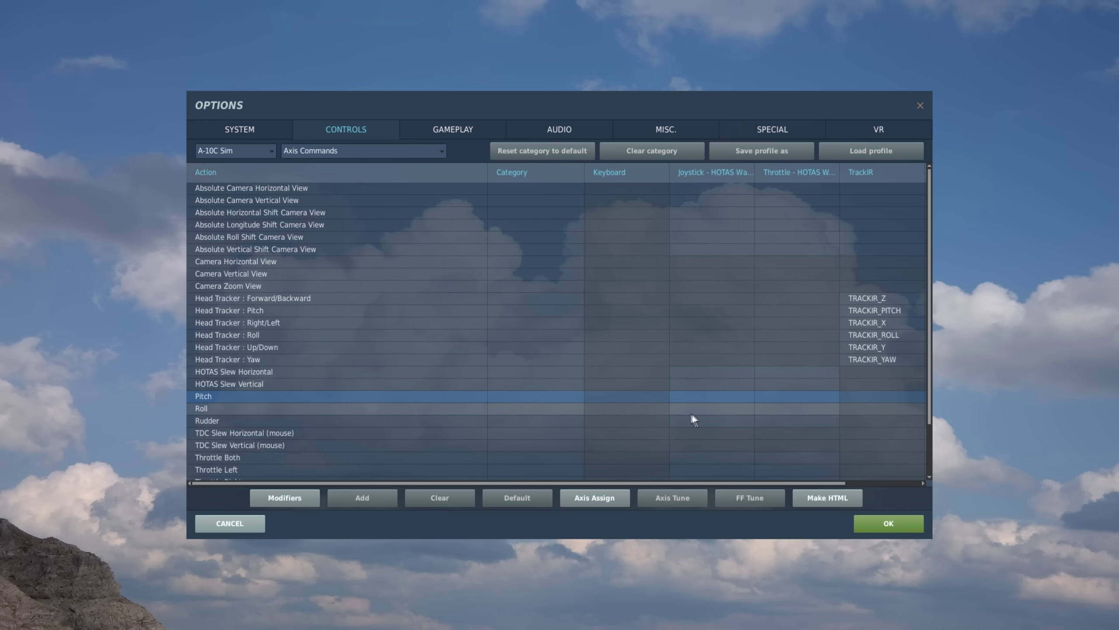
pyautogui.click(702, 397)
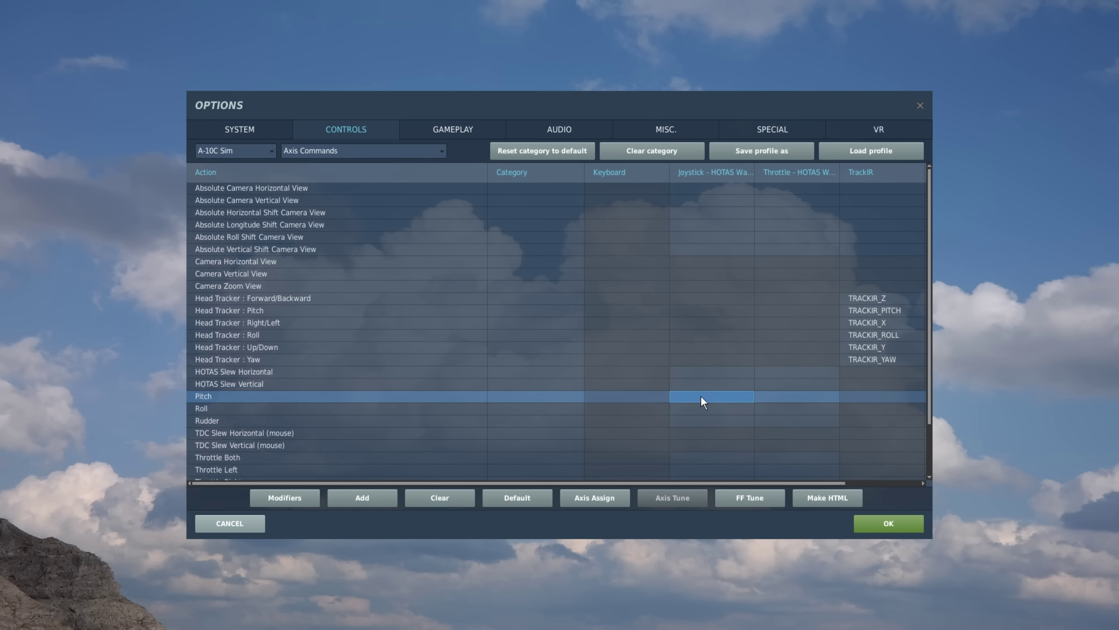
pyautogui.doubleClick(719, 396)
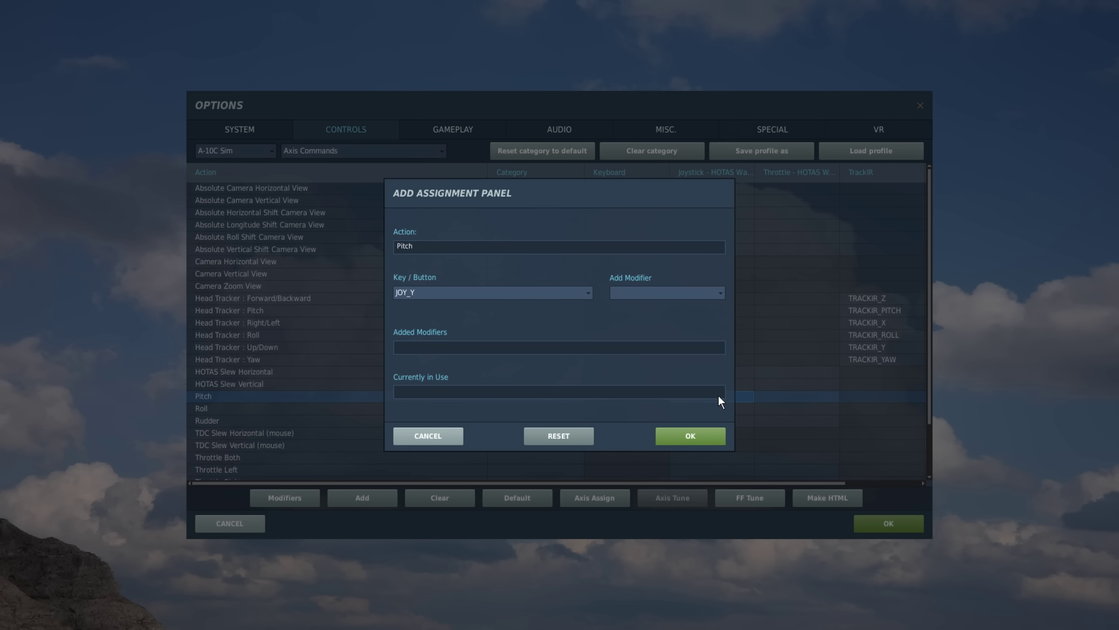
pyautogui.click(690, 435)
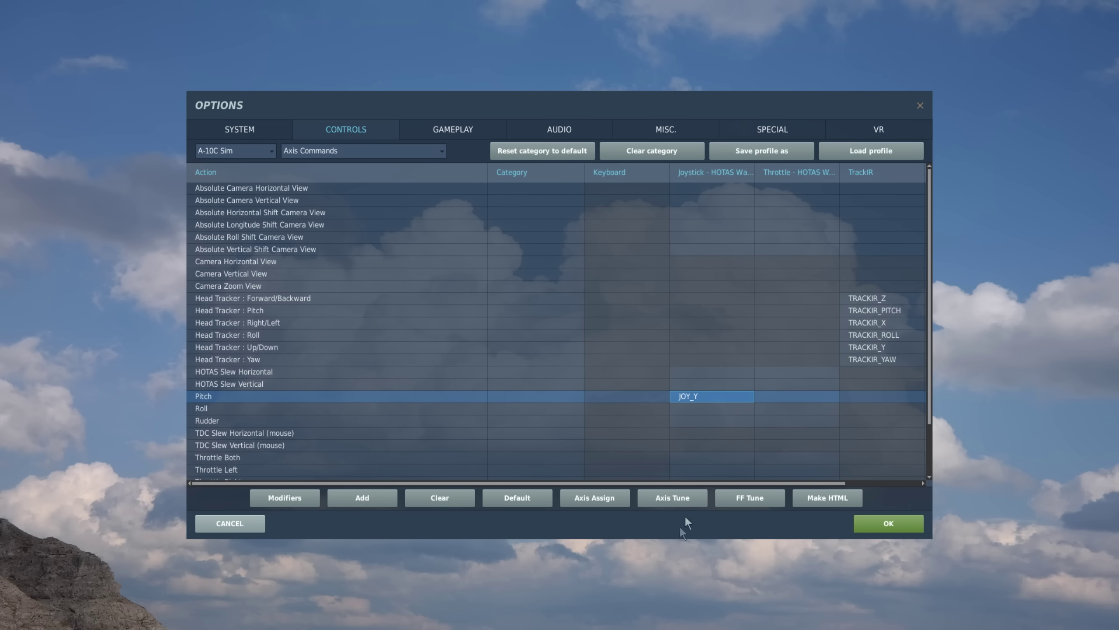
pyautogui.click(712, 408)
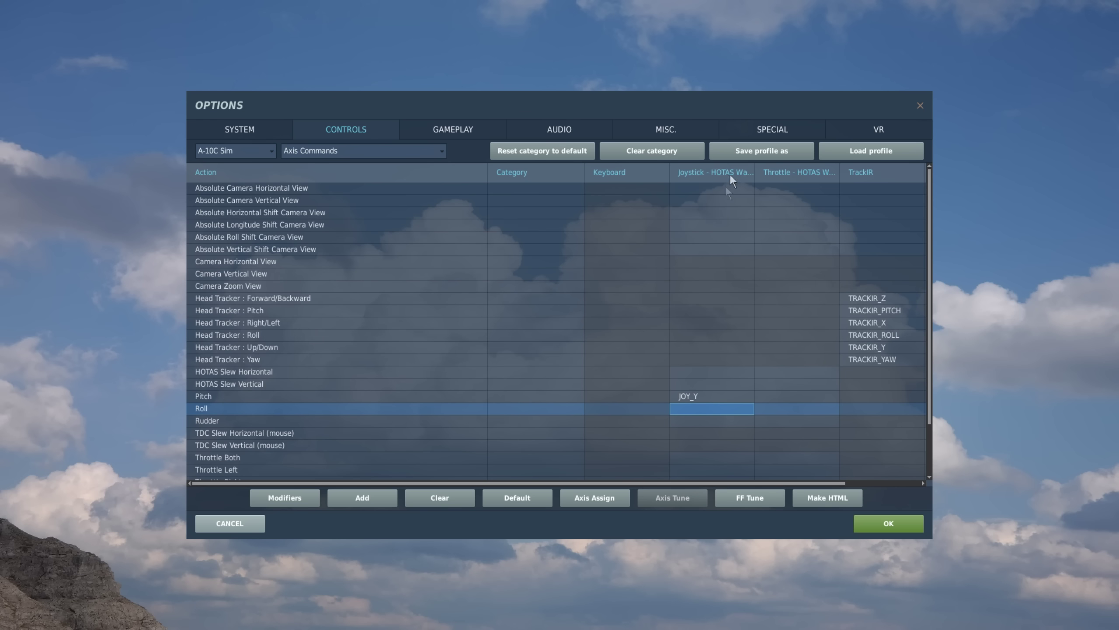
pyautogui.doubleClick(698, 407)
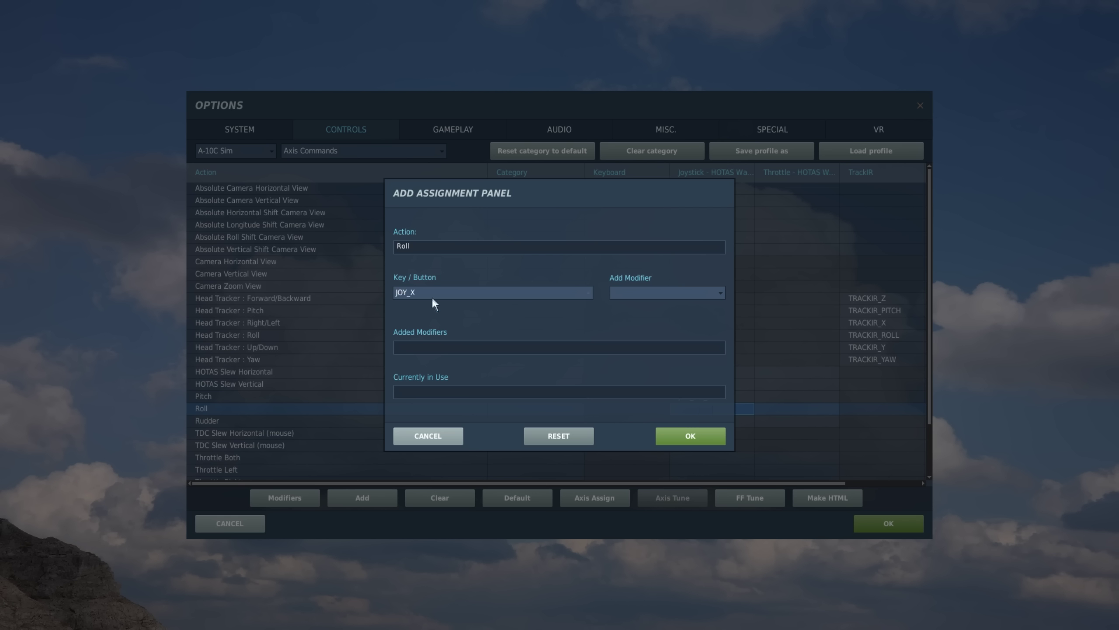
pyautogui.click(707, 437)
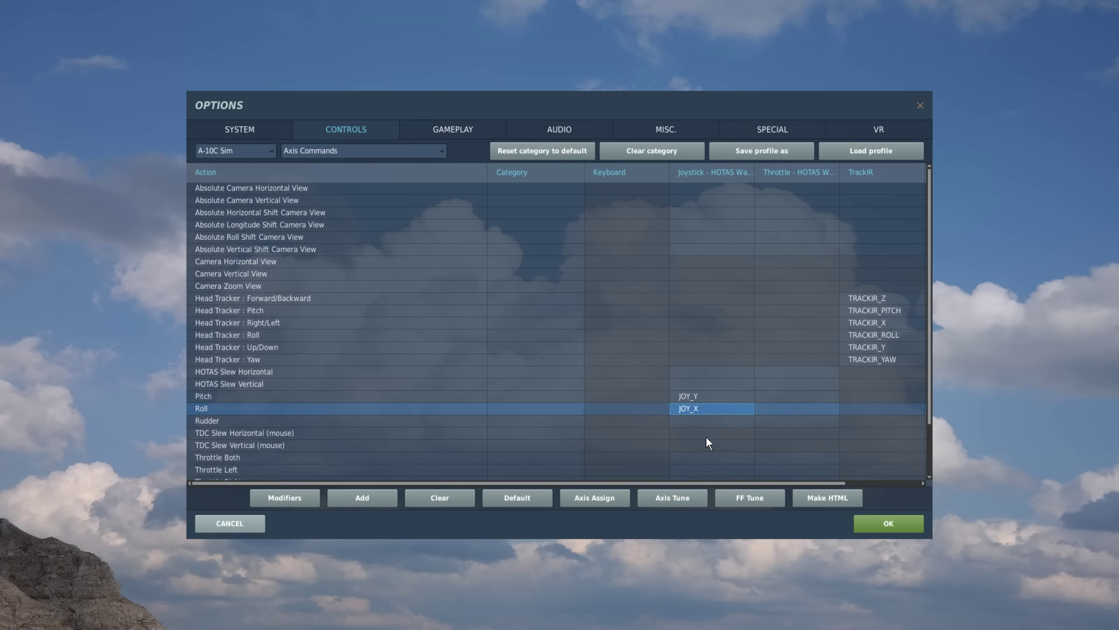
# Step: Assign the throttle device's JOY_Z axis to Throttle Both
pyautogui.scroll(-3, 773, 410)
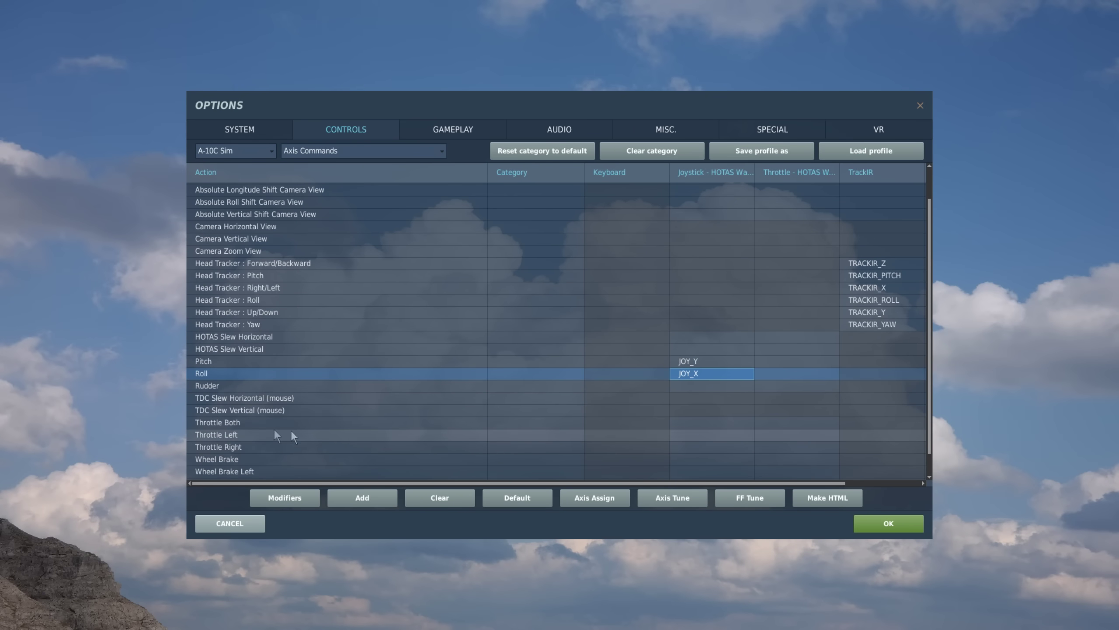
pyautogui.click(214, 424)
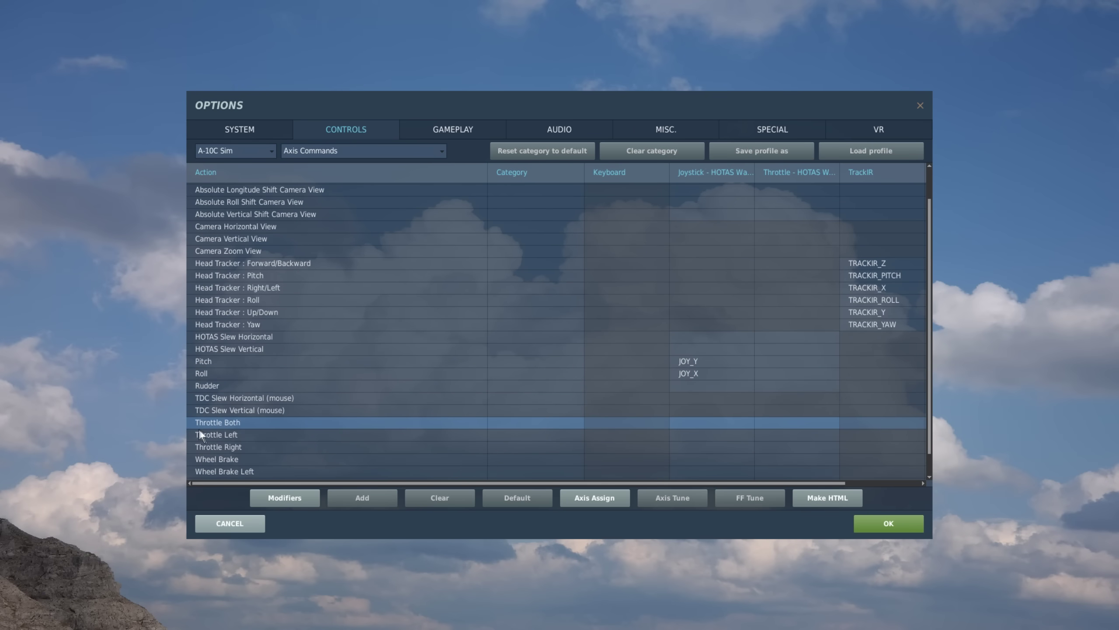
pyautogui.click(801, 424)
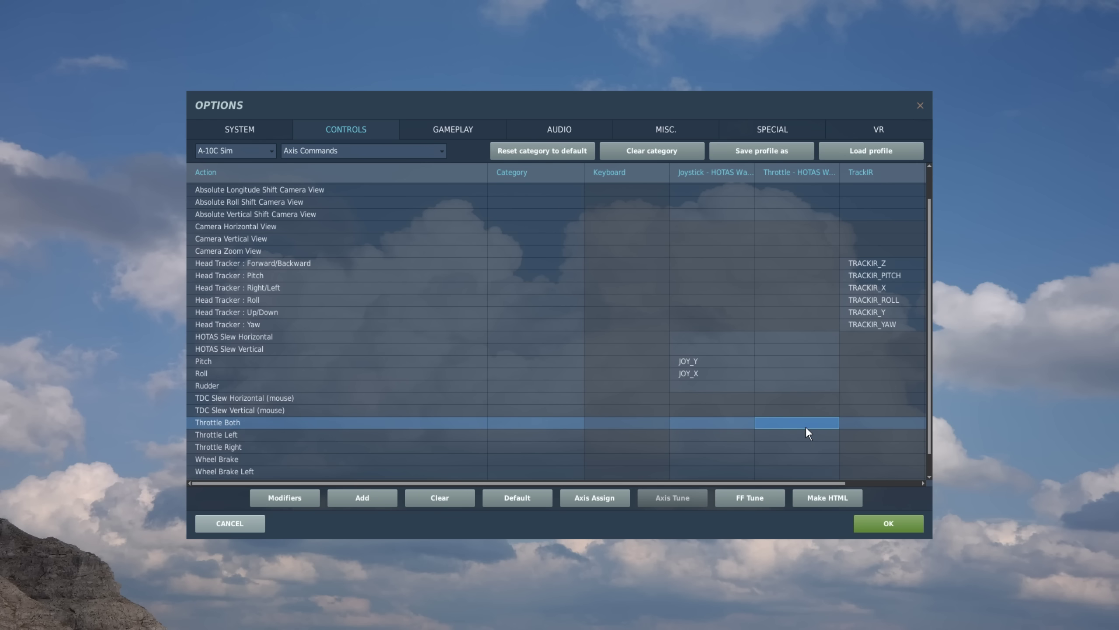
pyautogui.doubleClick(809, 424)
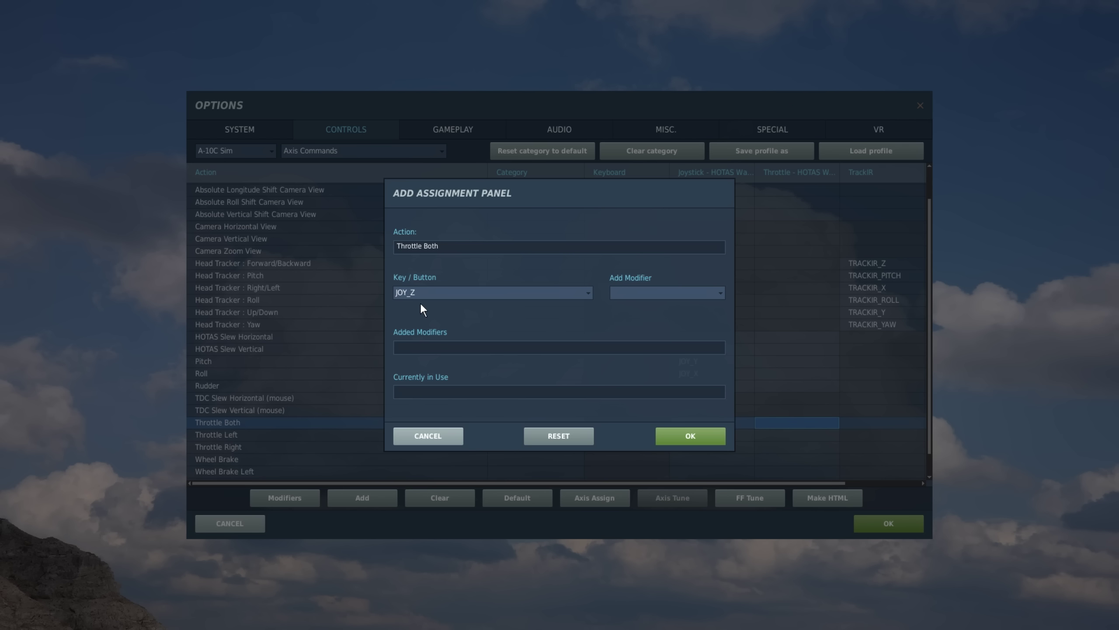
pyautogui.click(679, 437)
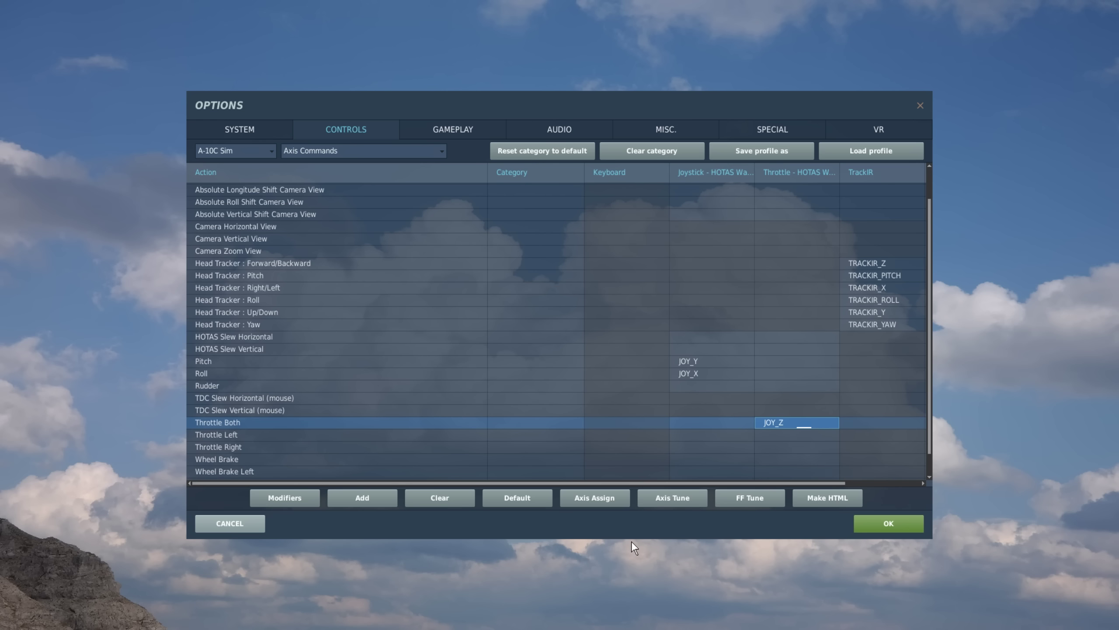
# Step: Tune the joystick's Pitch axis with a deadzone of 4 and a curvature of 20
pyautogui.click(705, 358)
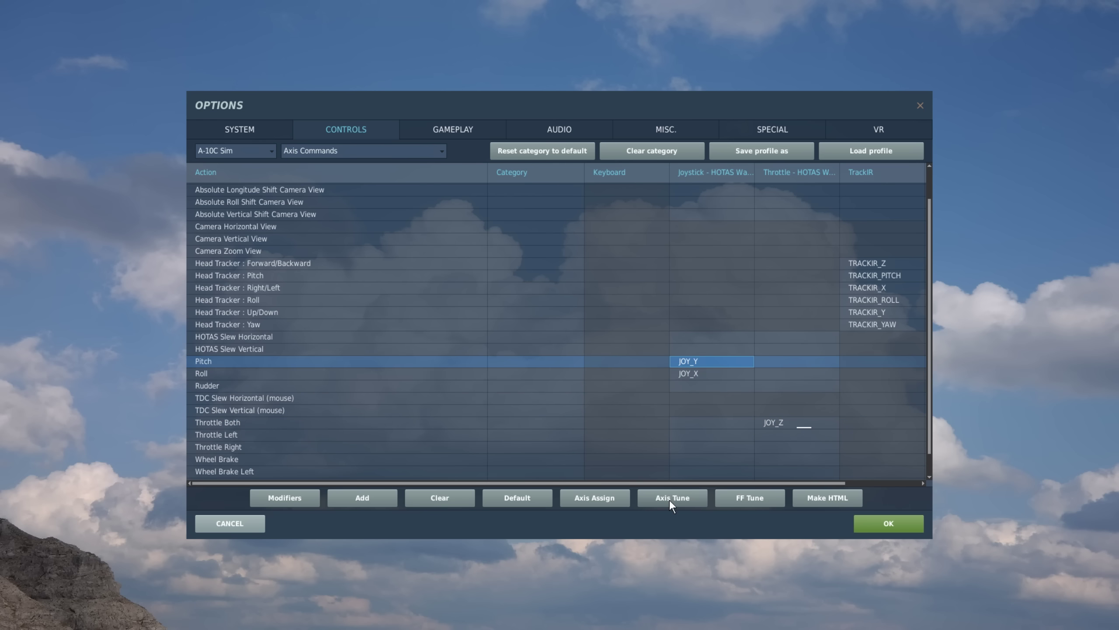
pyautogui.click(683, 497)
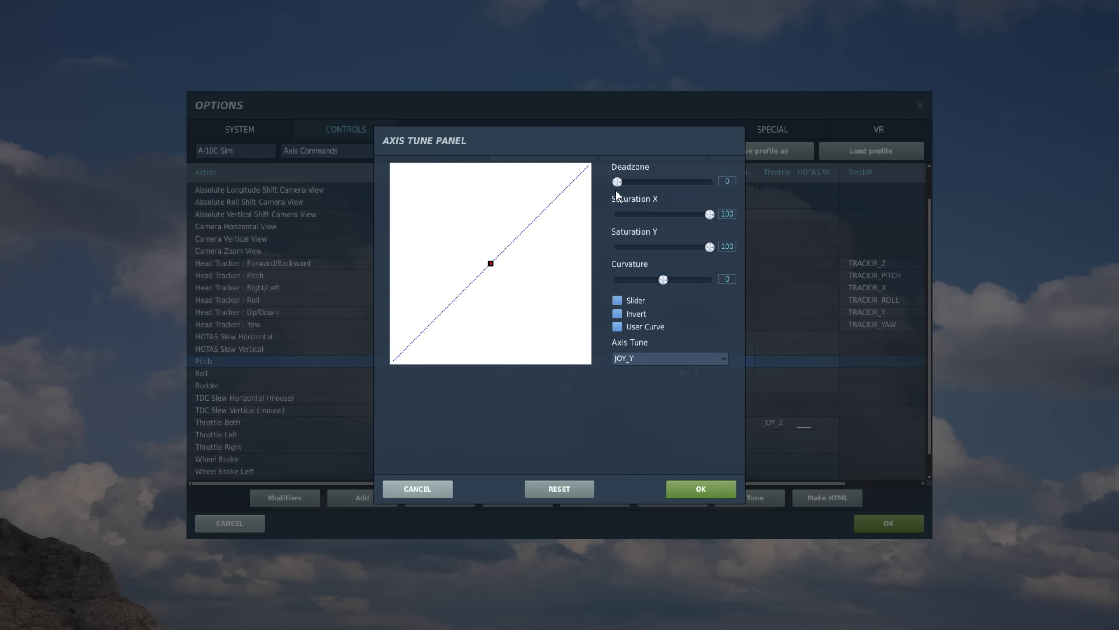
pyautogui.moveTo(617, 181); pyautogui.dragTo(736, 170)
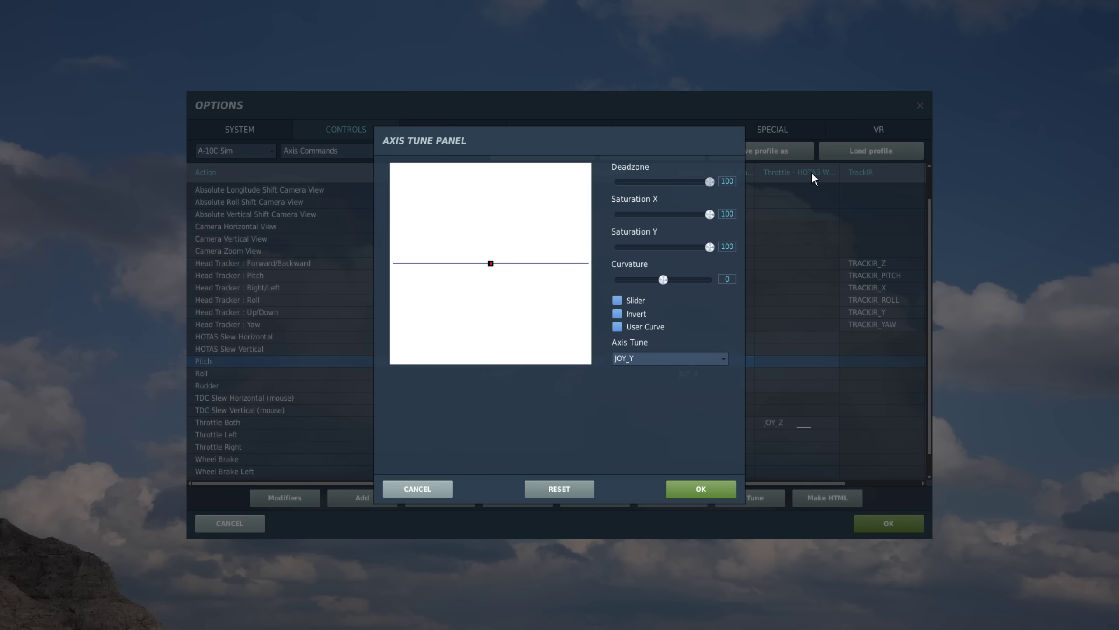
pyautogui.moveTo(710, 182); pyautogui.dragTo(620, 201)
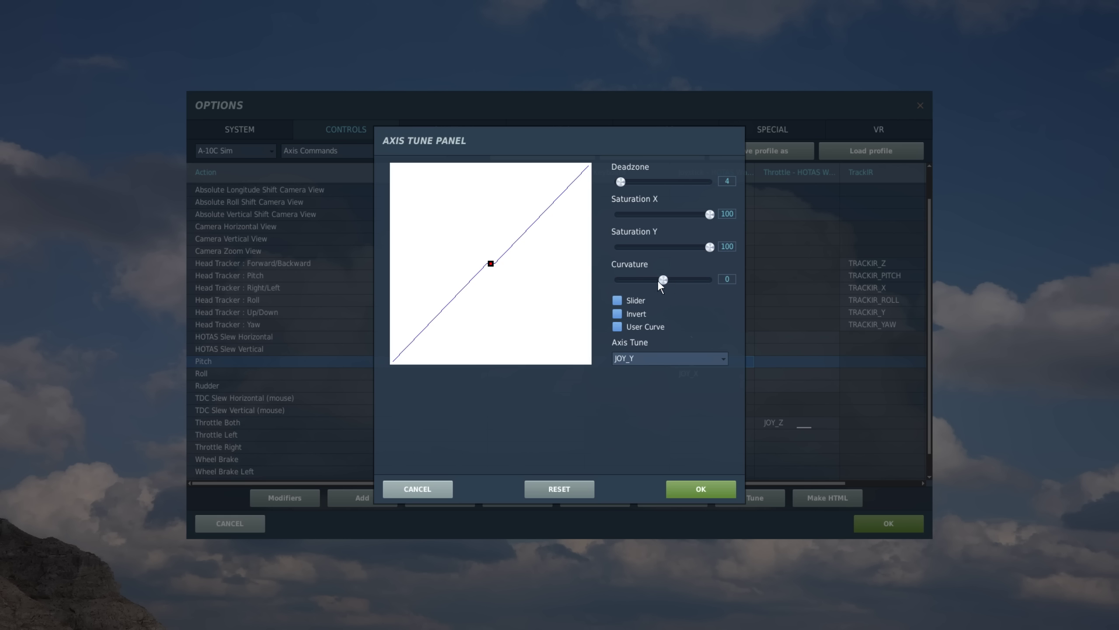
pyautogui.moveTo(662, 279); pyautogui.dragTo(680, 286)
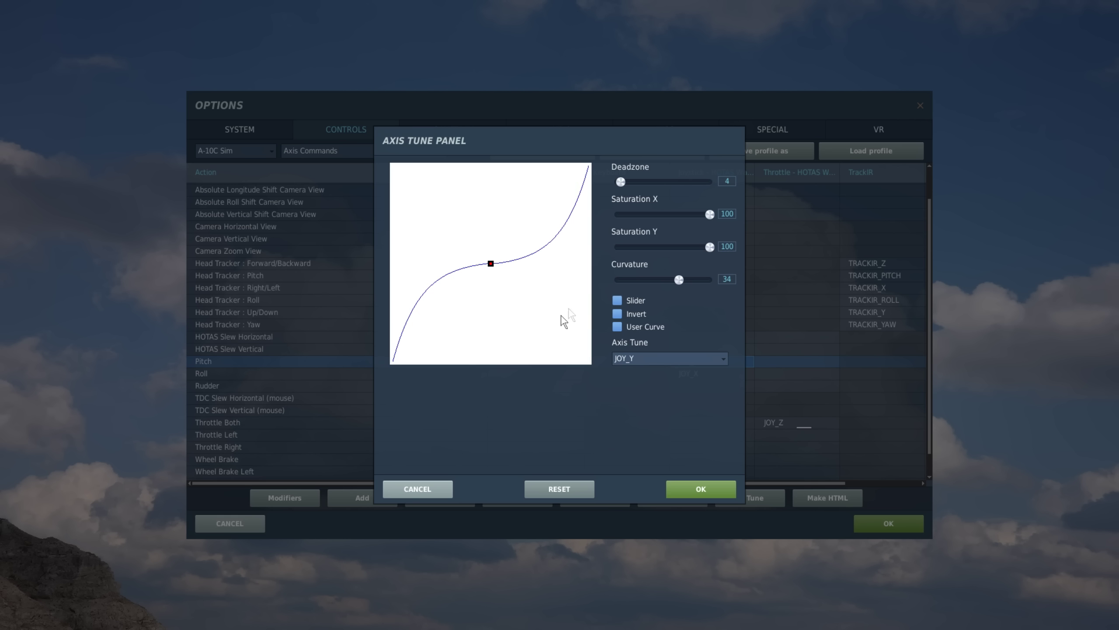
pyautogui.moveTo(678, 283); pyautogui.dragTo(672, 308)
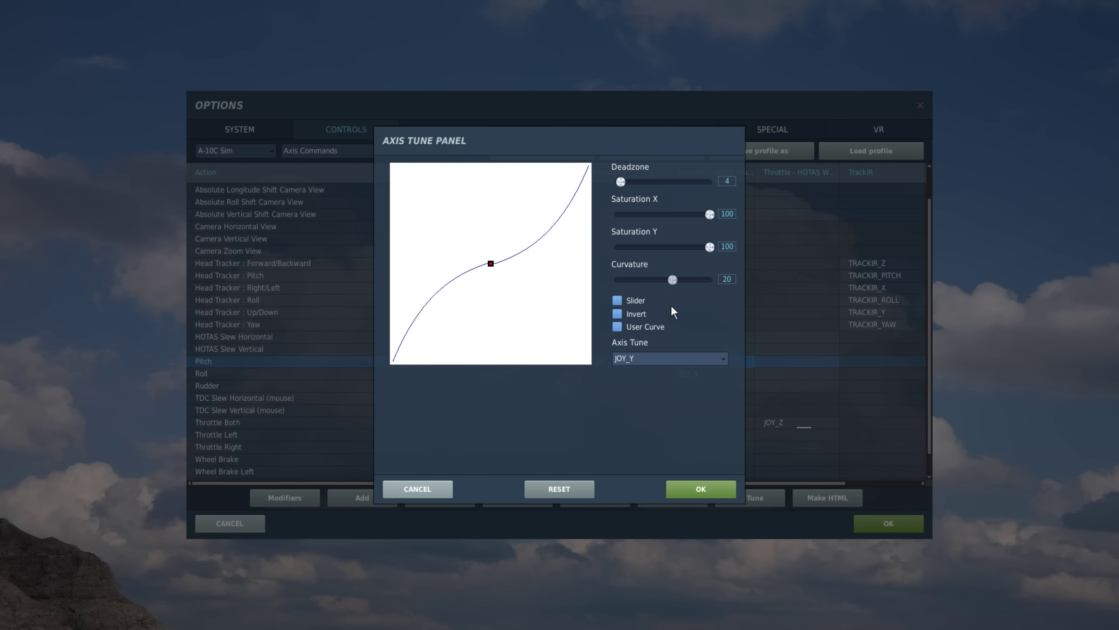
pyautogui.click(690, 492)
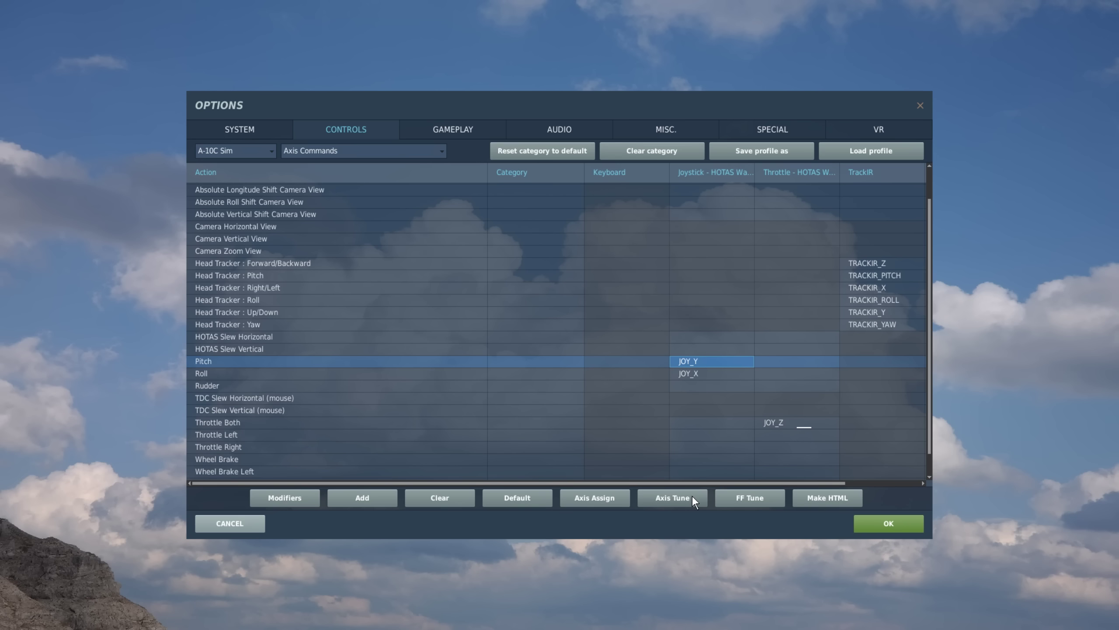
# Step: Tune the joystick's Roll axis with a deadzone of 4 and a curvature of 18, and save the options
pyautogui.click(702, 372)
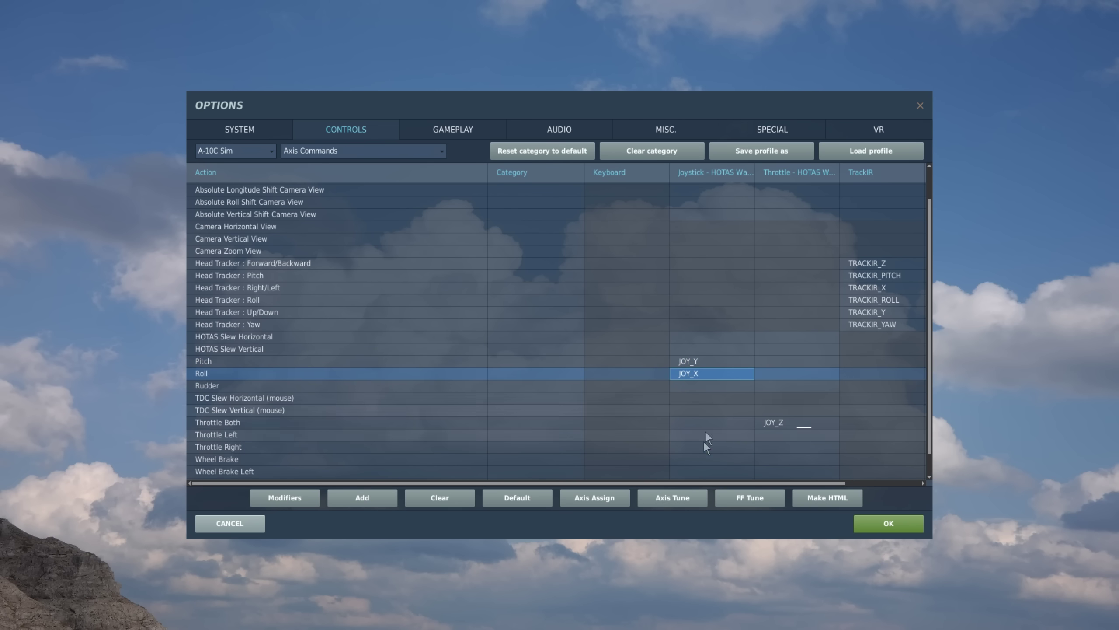
pyautogui.click(689, 496)
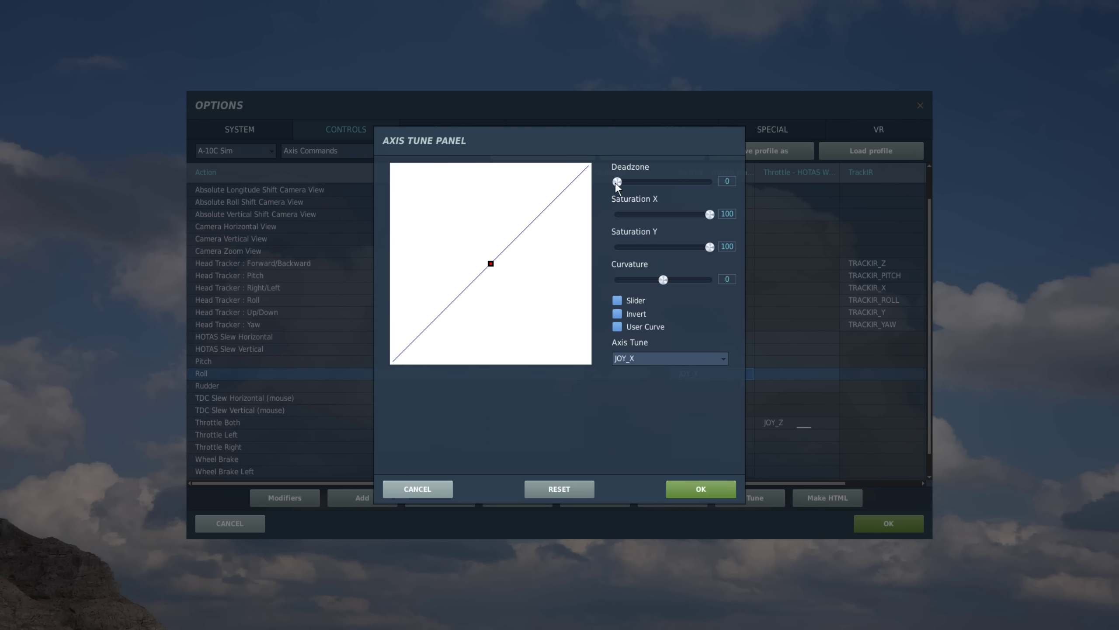
pyautogui.moveTo(617, 182); pyautogui.dragTo(619, 183)
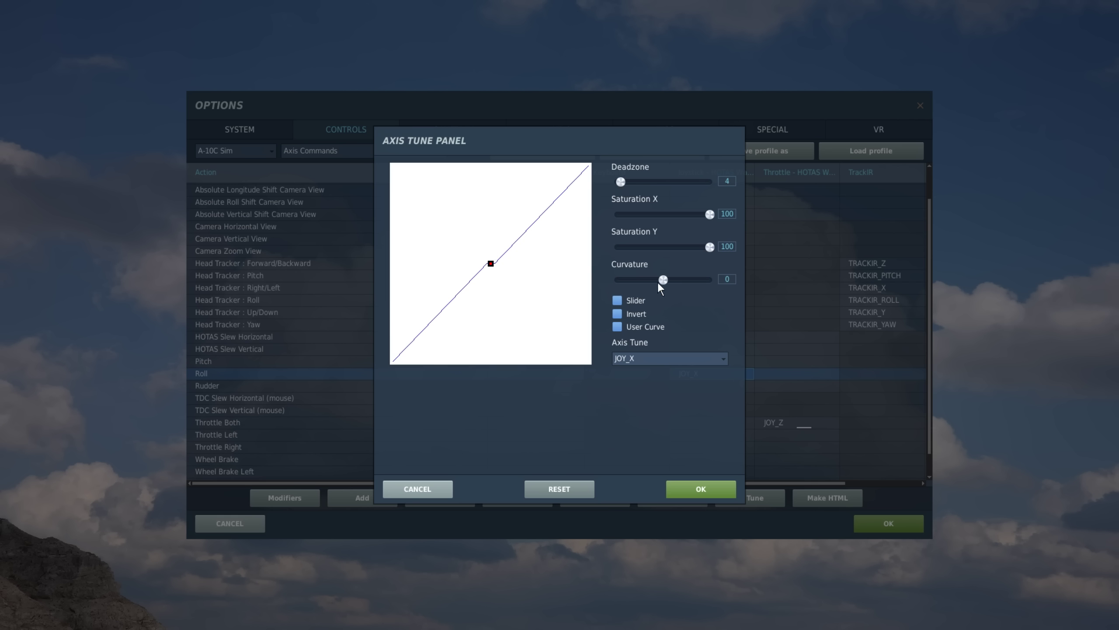
pyautogui.moveTo(663, 283); pyautogui.dragTo(670, 292)
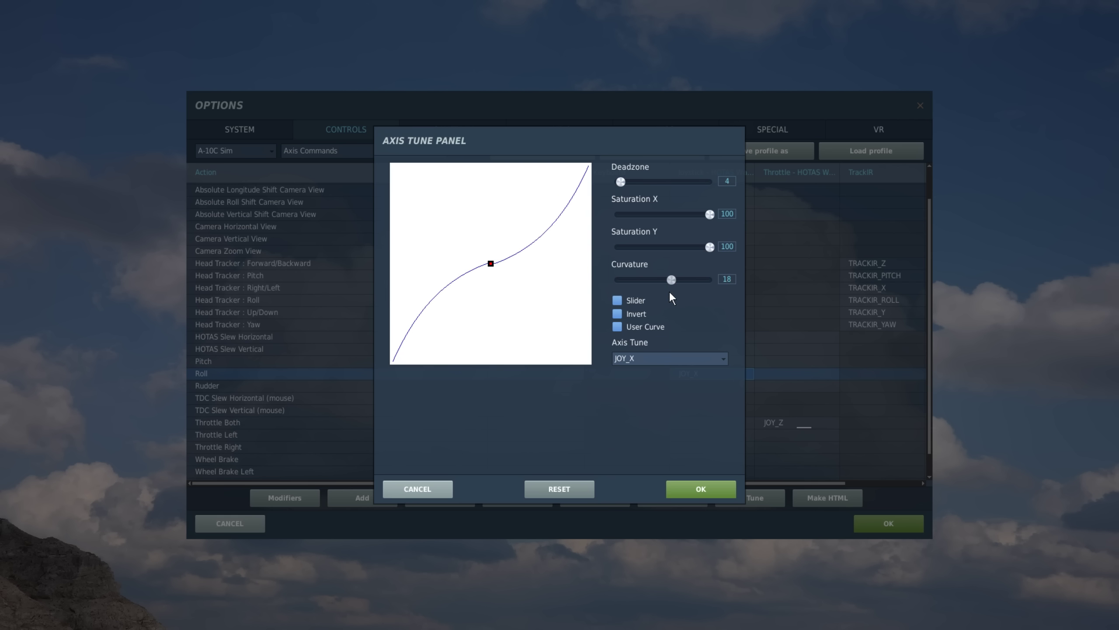
pyautogui.click(677, 488)
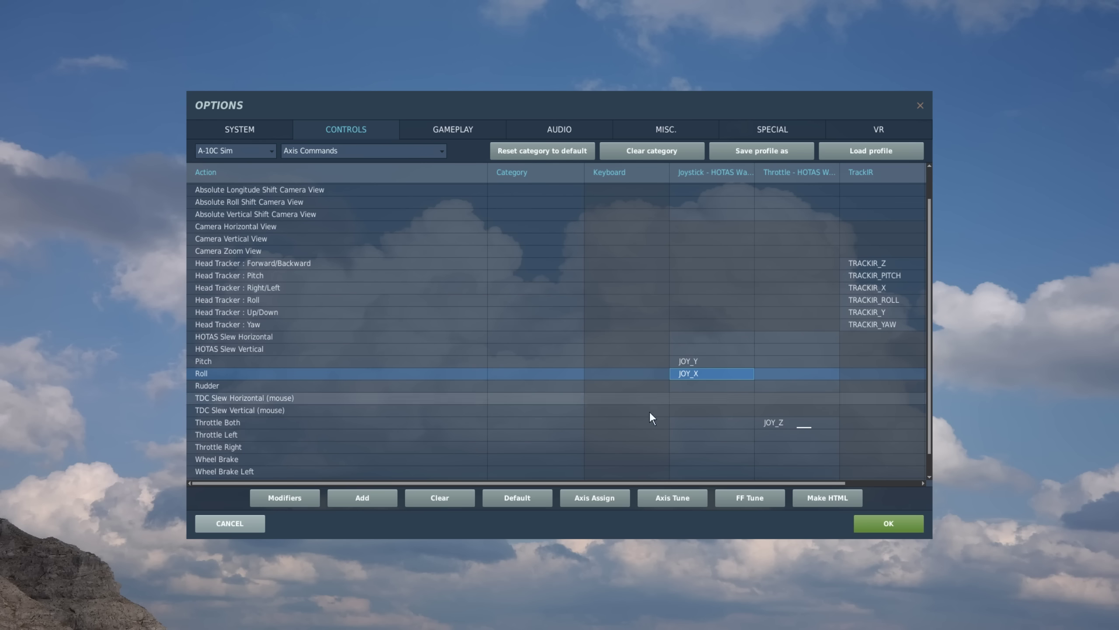
pyautogui.click(902, 527)
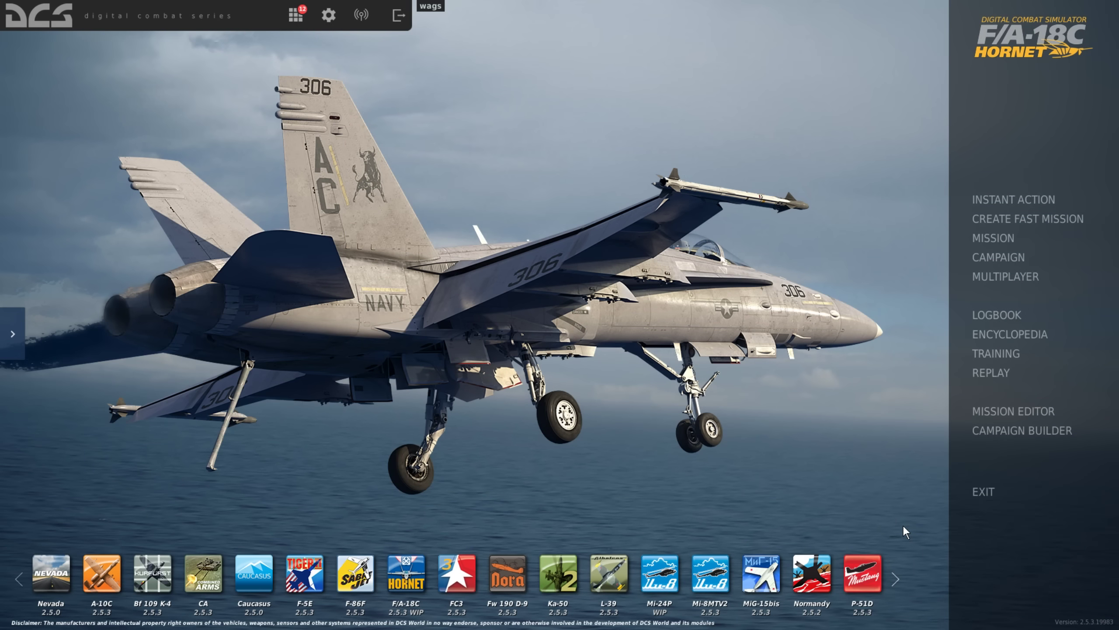